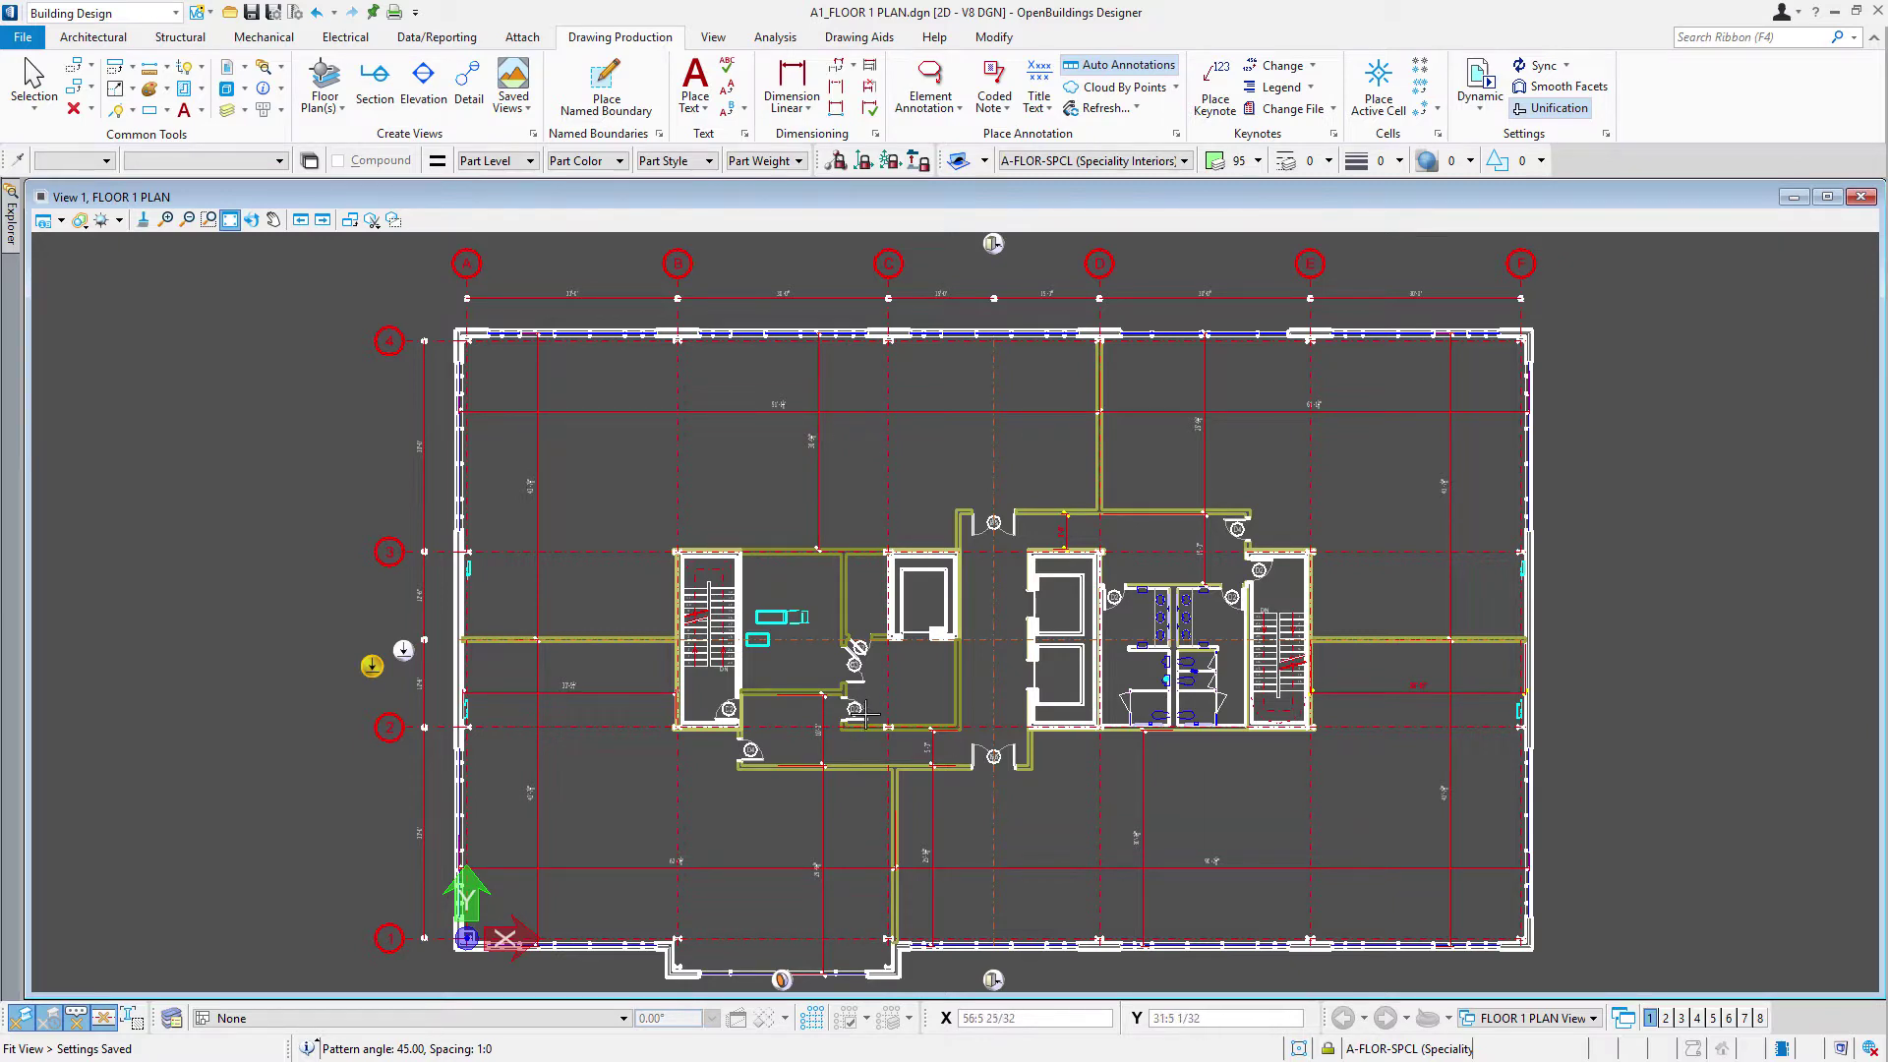
Step: Match the active part to the concrete masonry wall on the inner side of the left stairwell
{"action": "scroll", "coordinate": [673, 558], "scroll_direction": "up", "scroll_amount": 6}
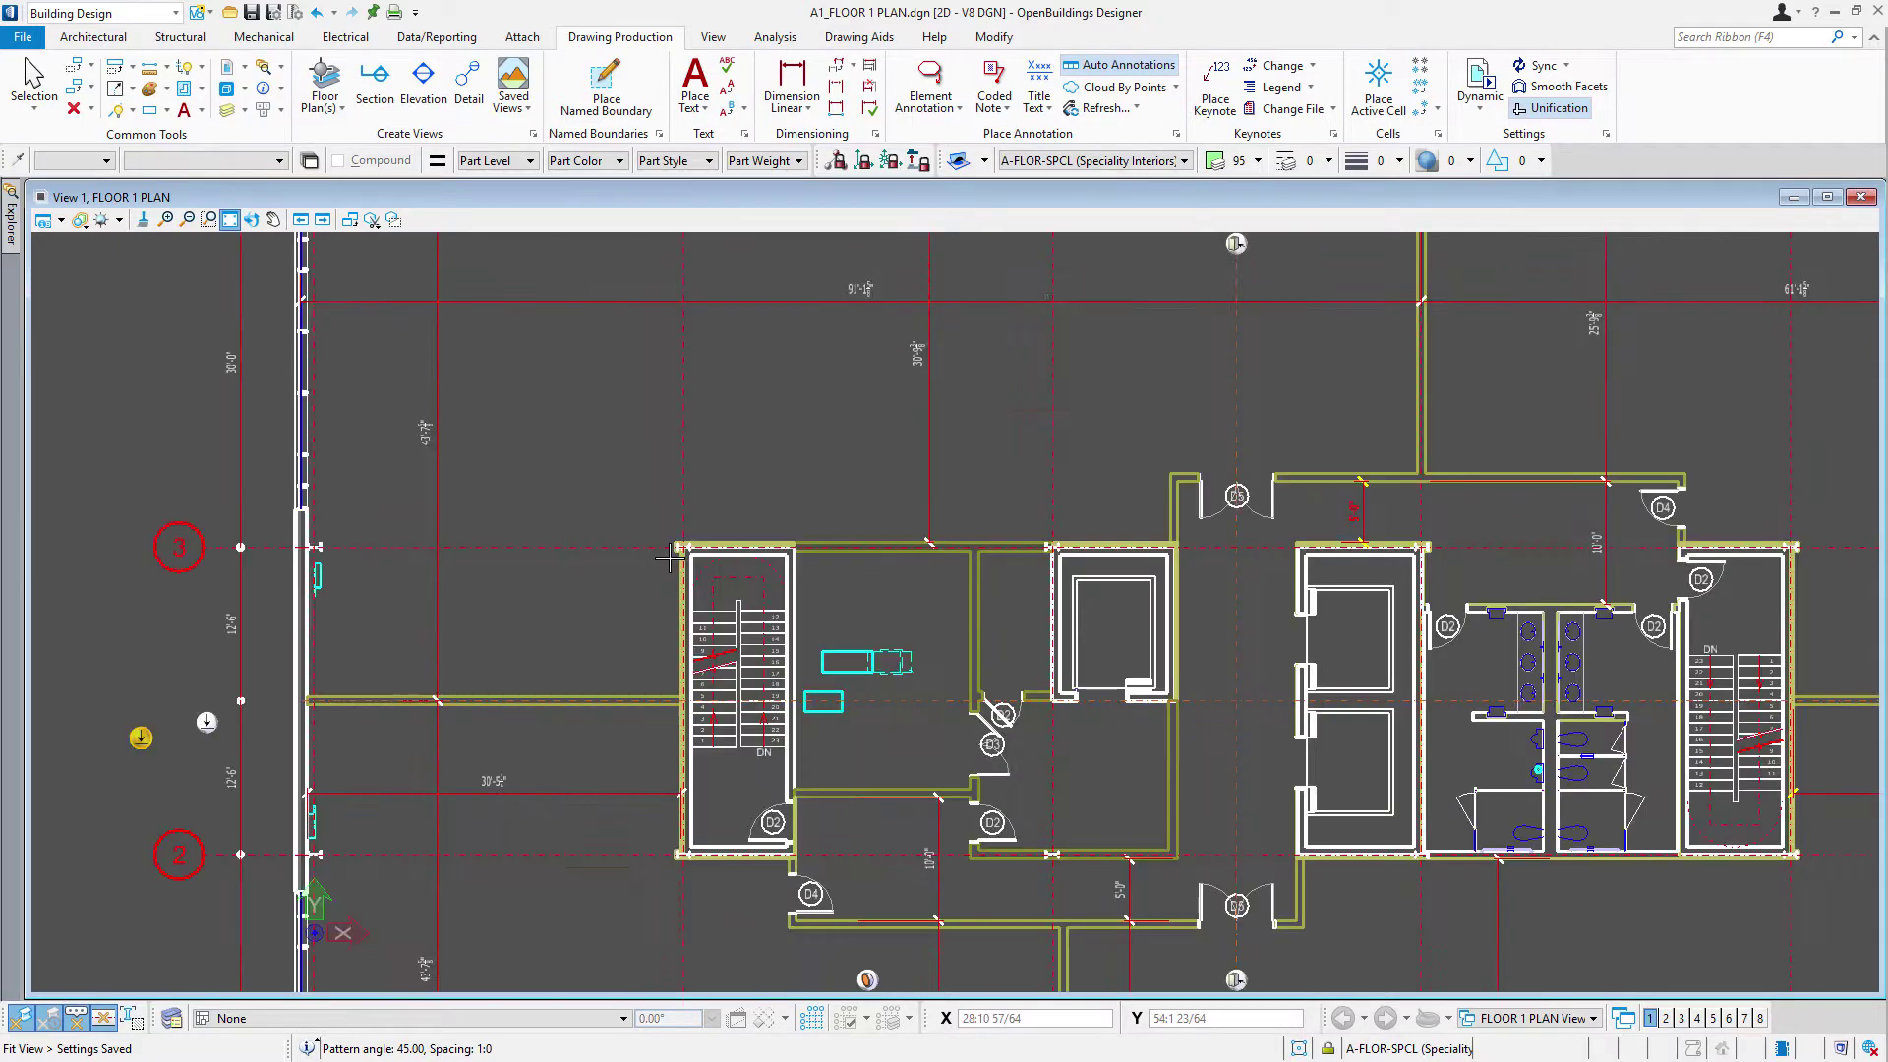
{"action": "scroll", "coordinate": [840, 592], "scroll_direction": "up", "scroll_amount": 2}
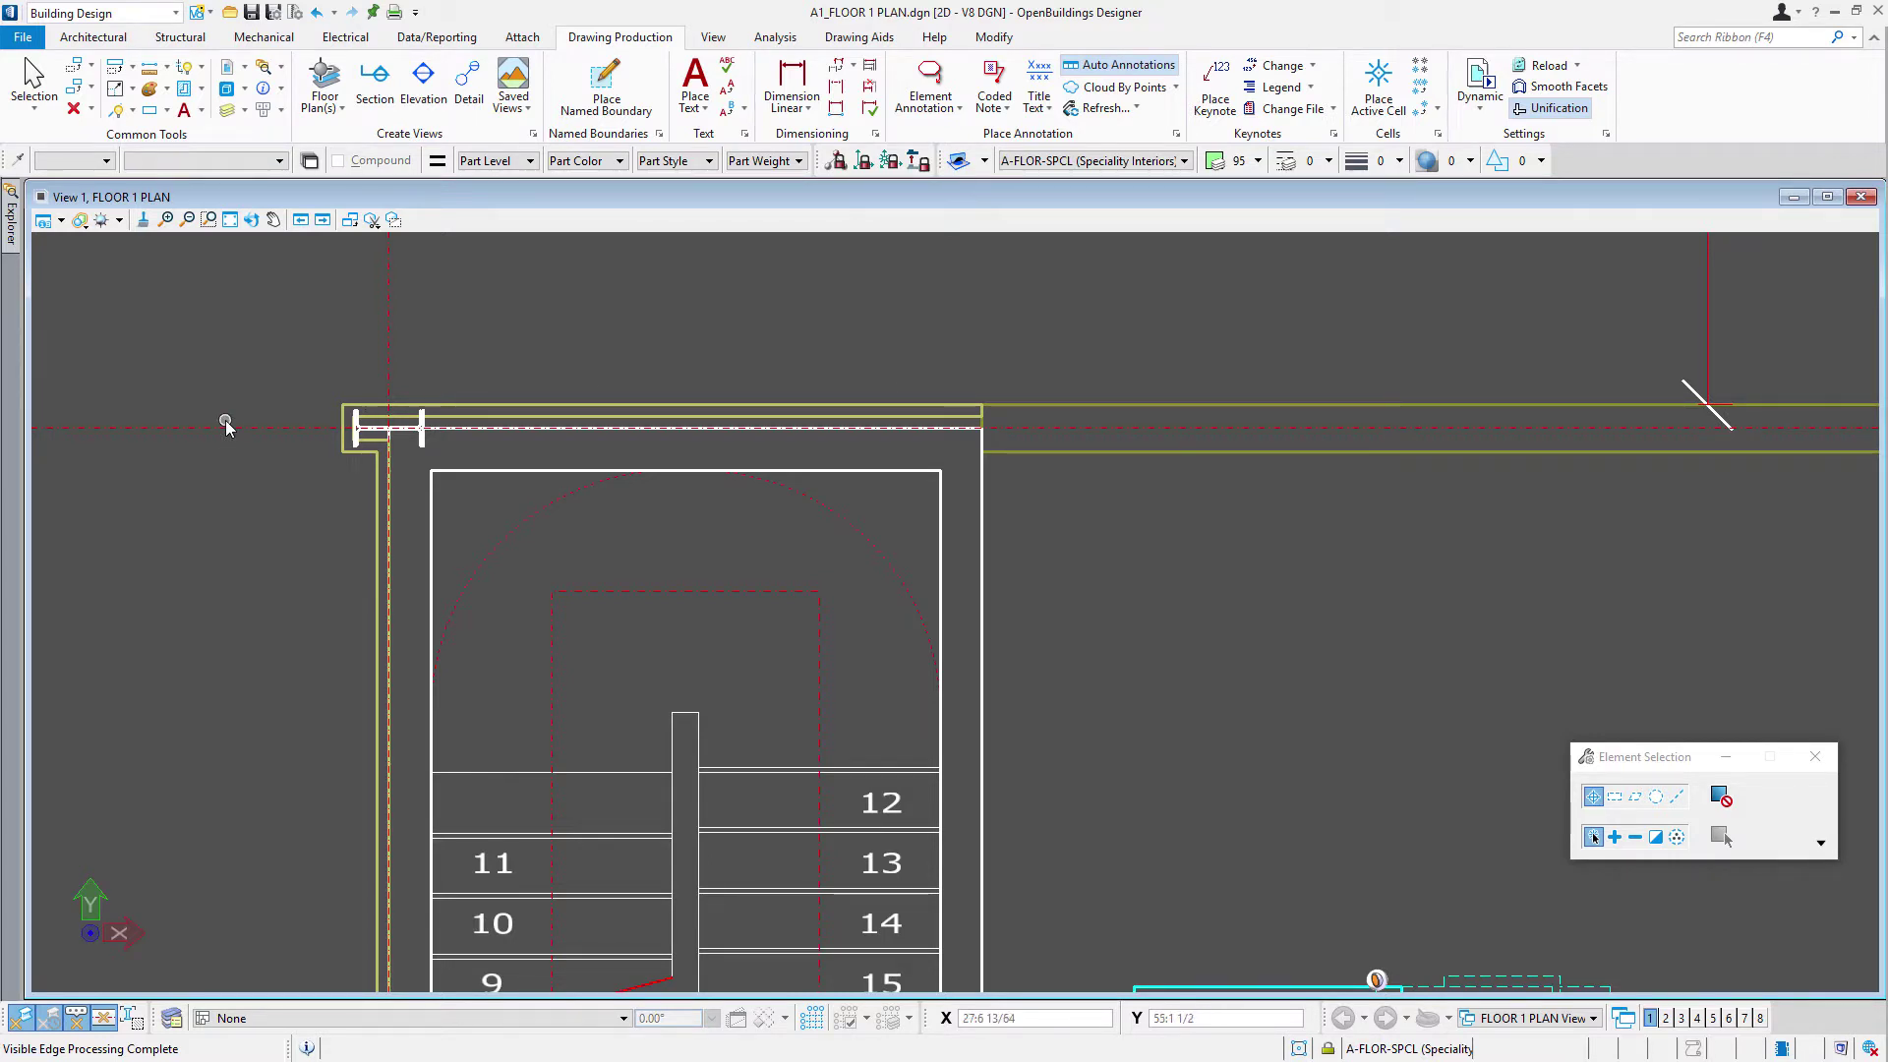
{"action": "left_click", "coordinate": [17, 161]}
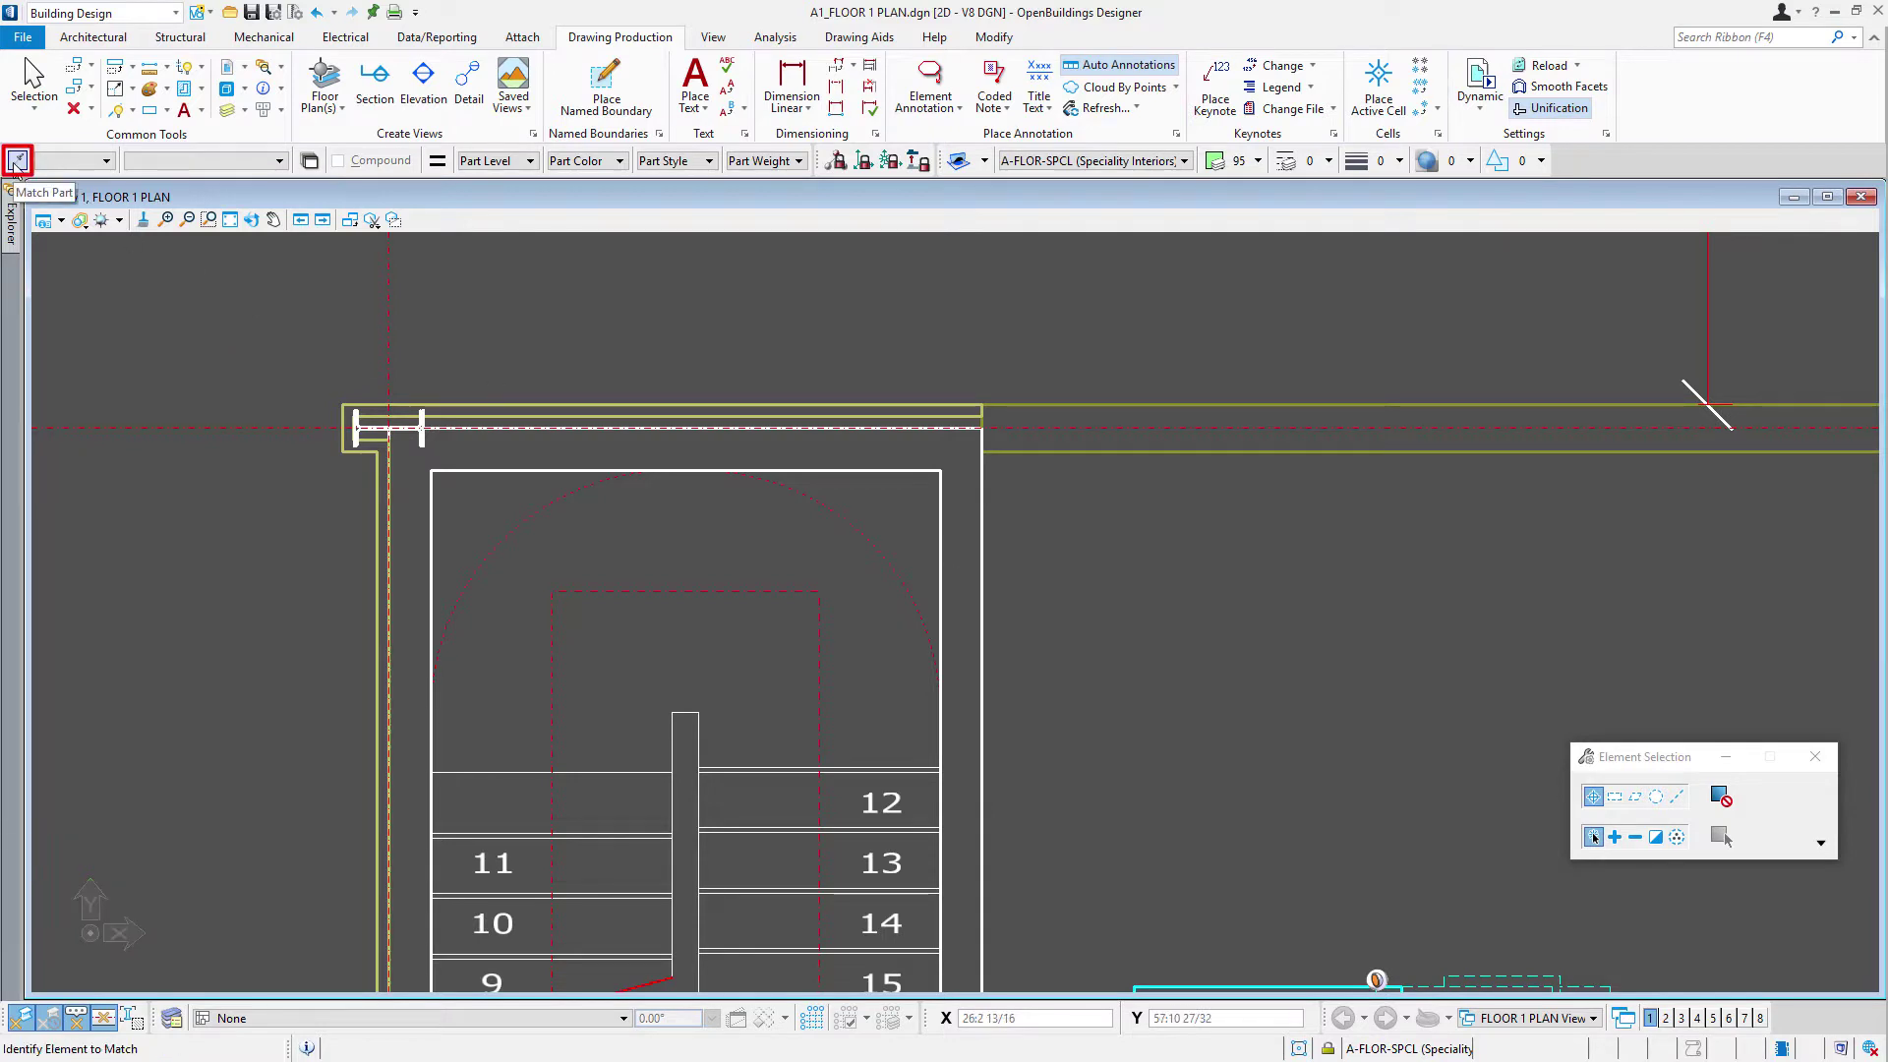
{"action": "left_click", "coordinate": [936, 581]}
{"action": "left_click", "coordinate": [980, 588]}
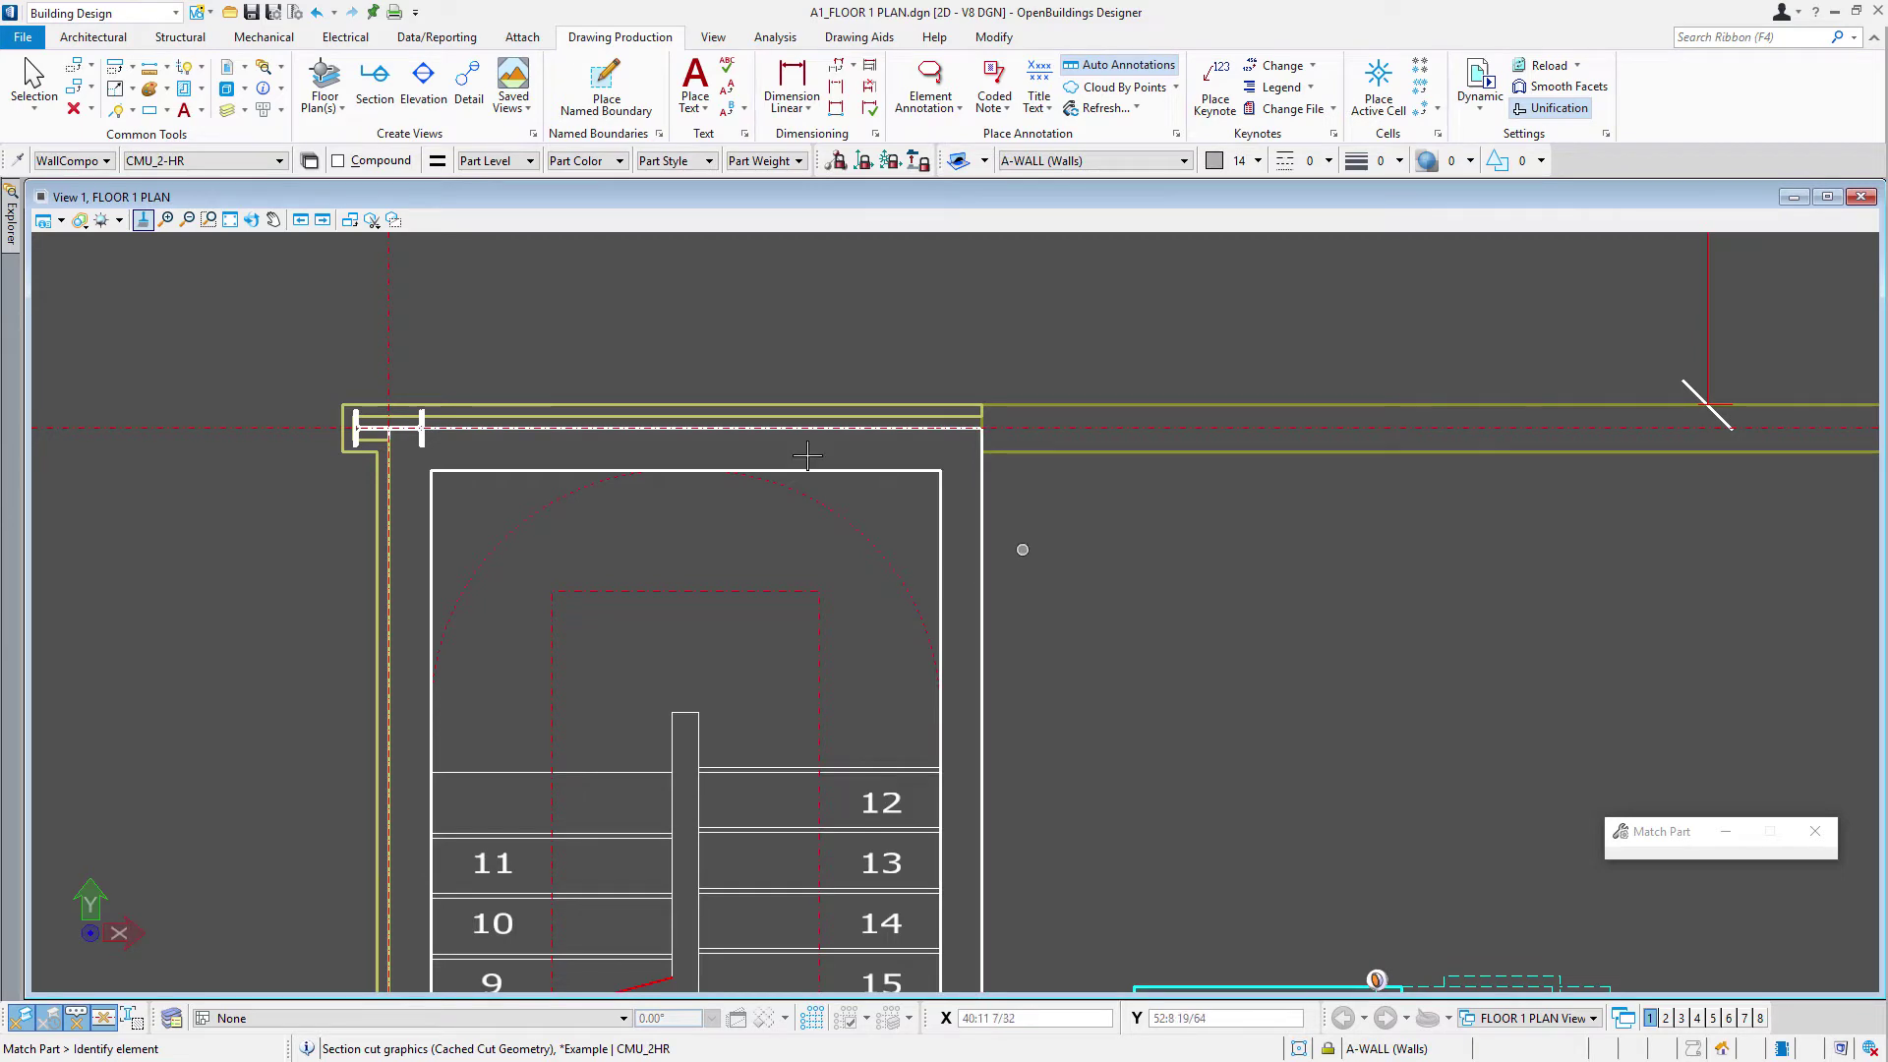
Step: Open the Family/Part Editor for the matched wall part and show the Drawing Symbology settings, including the forward and reflected view columns
{"action": "left_click", "coordinate": [309, 160]}
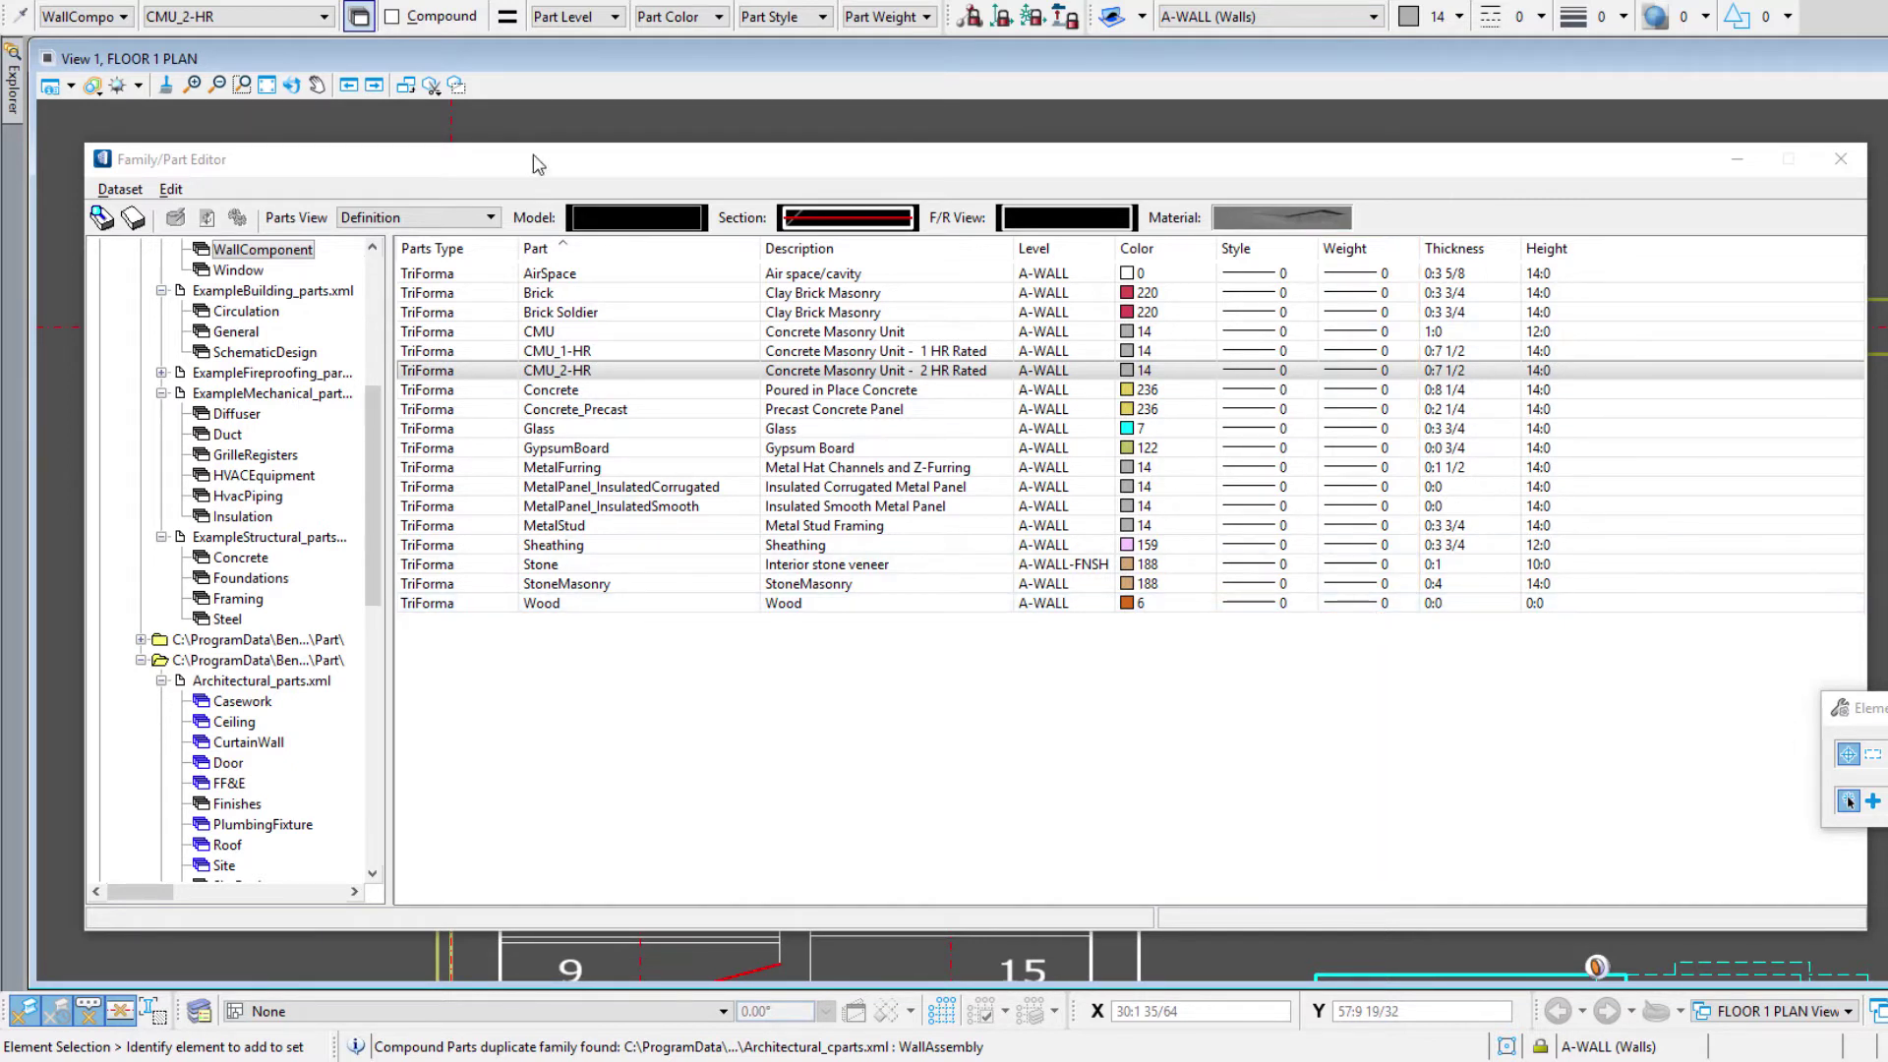
{"action": "left_click", "coordinate": [490, 218]}
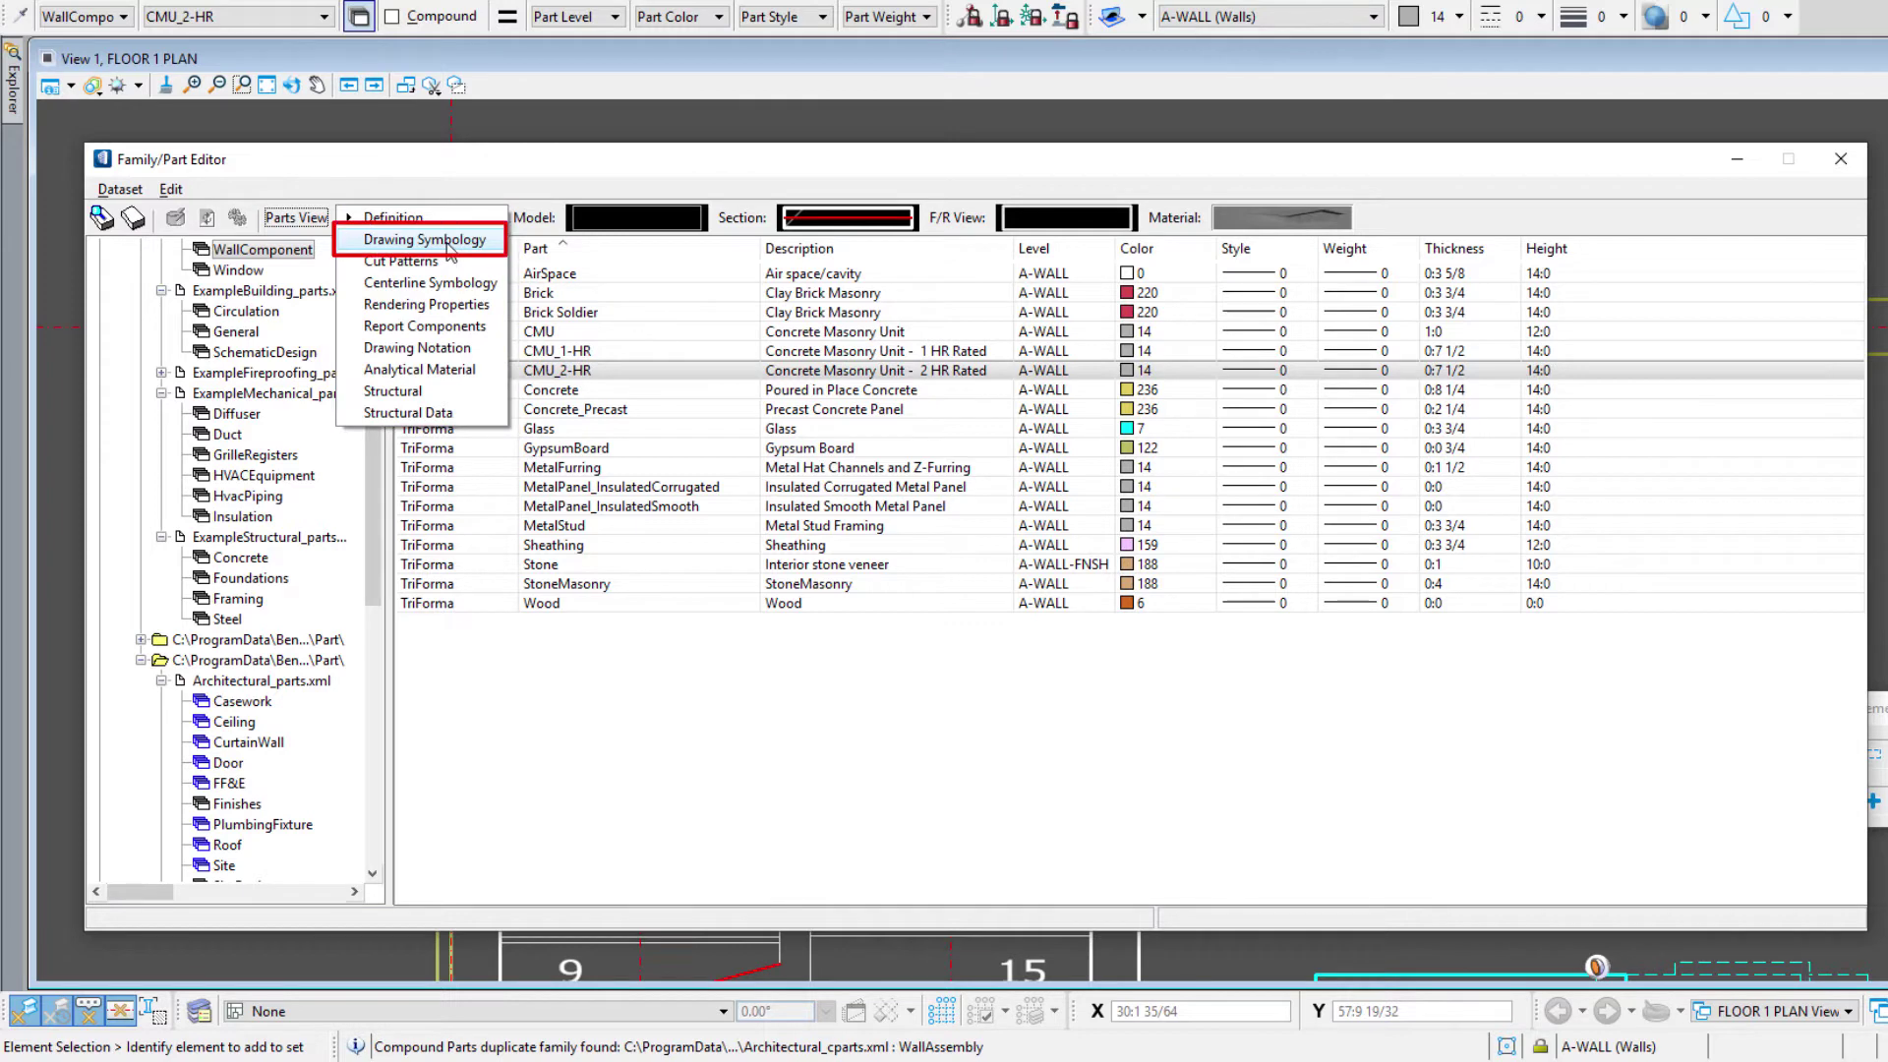
{"action": "left_click", "coordinate": [451, 240]}
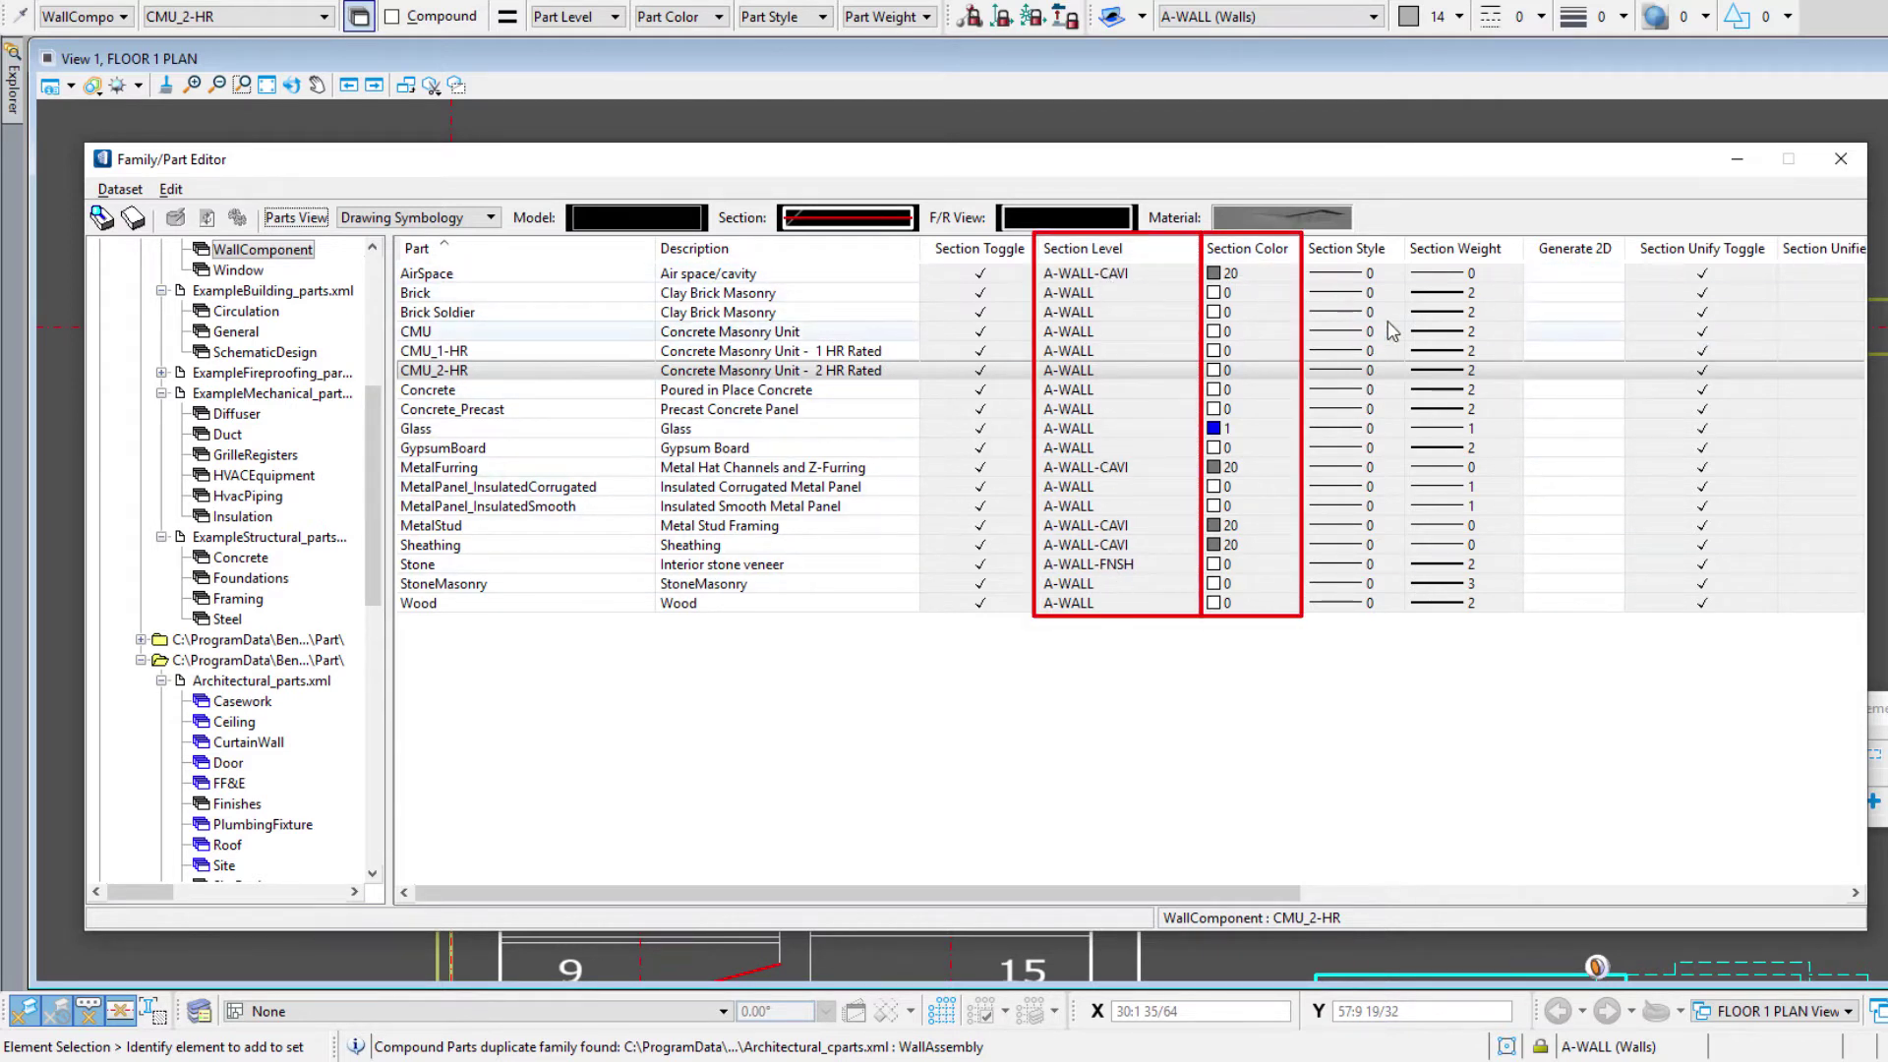
{"action": "left_click_drag", "start_coordinate": [975, 895], "coordinate": [1523, 894]}
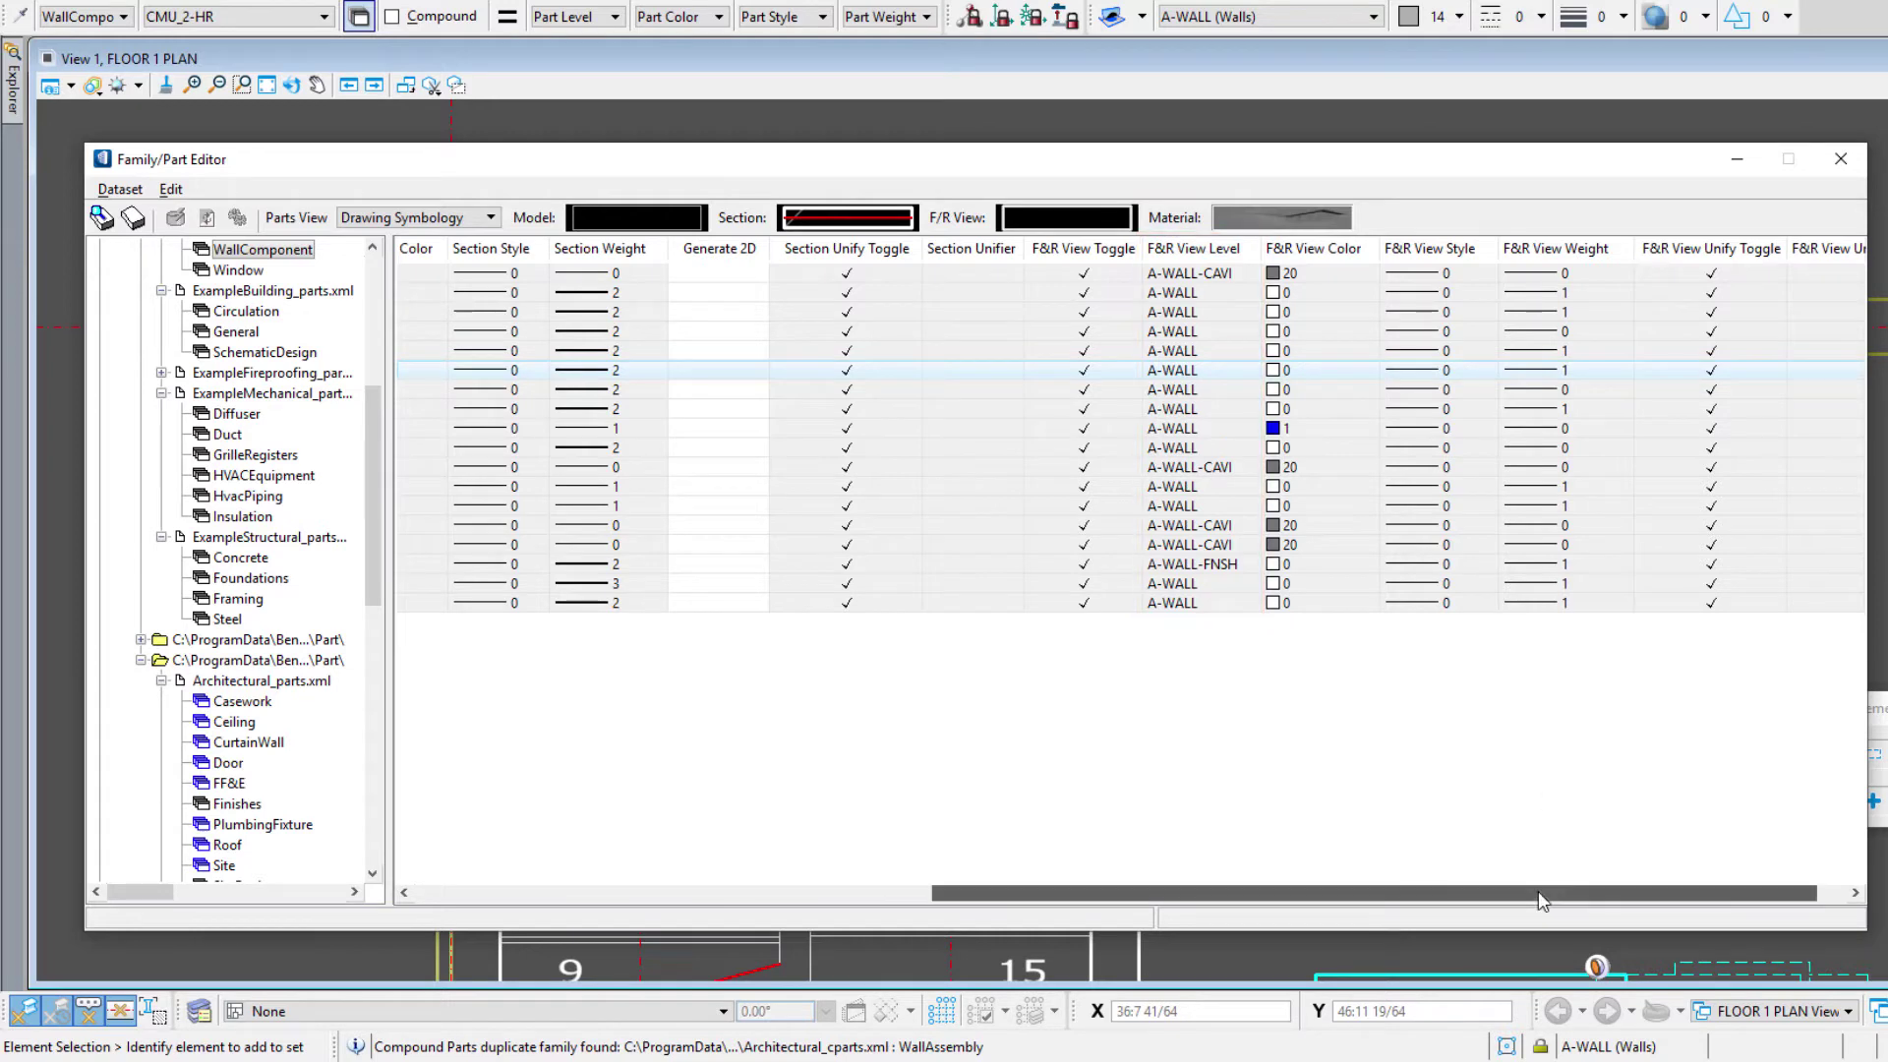
{"action": "left_click_drag", "start_coordinate": [1538, 891], "coordinate": [963, 928]}
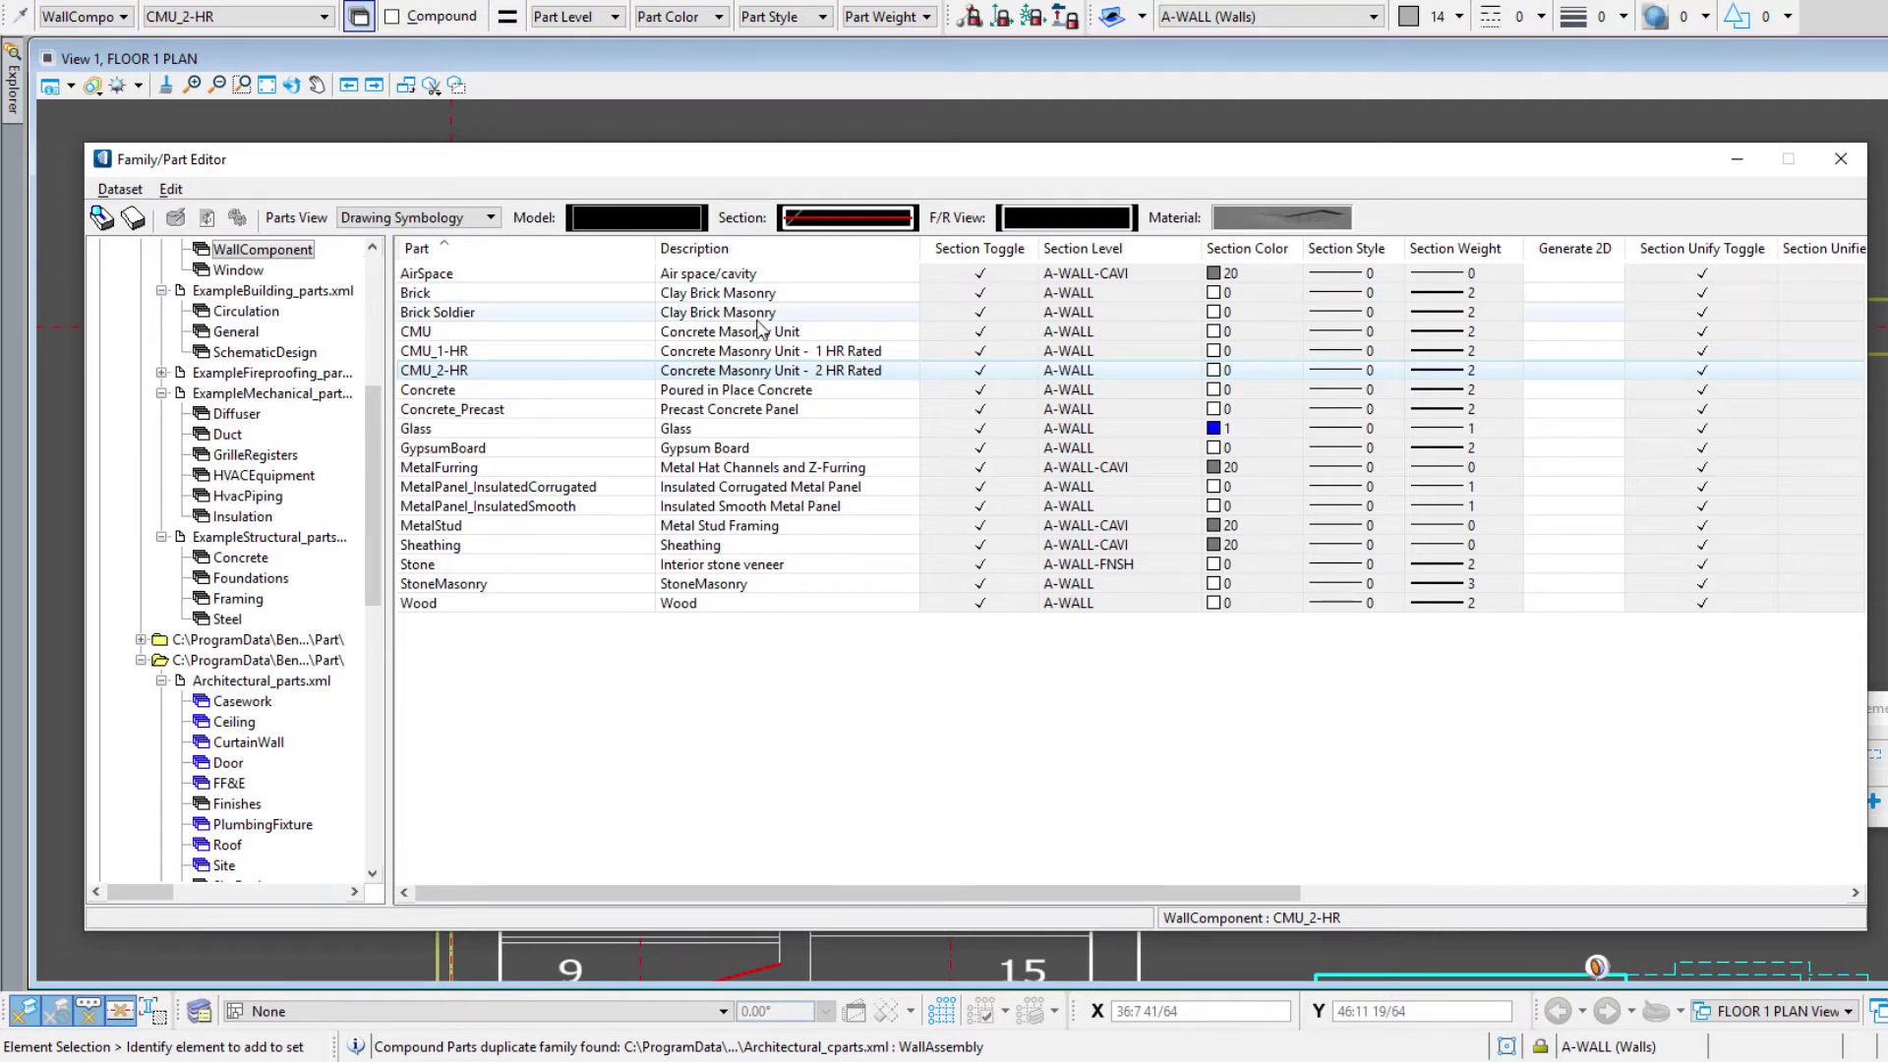
Step: Set the section weight to 3 for the WallComponent parts from Brick through Concrete_Precast
{"action": "left_click", "coordinate": [506, 301]}
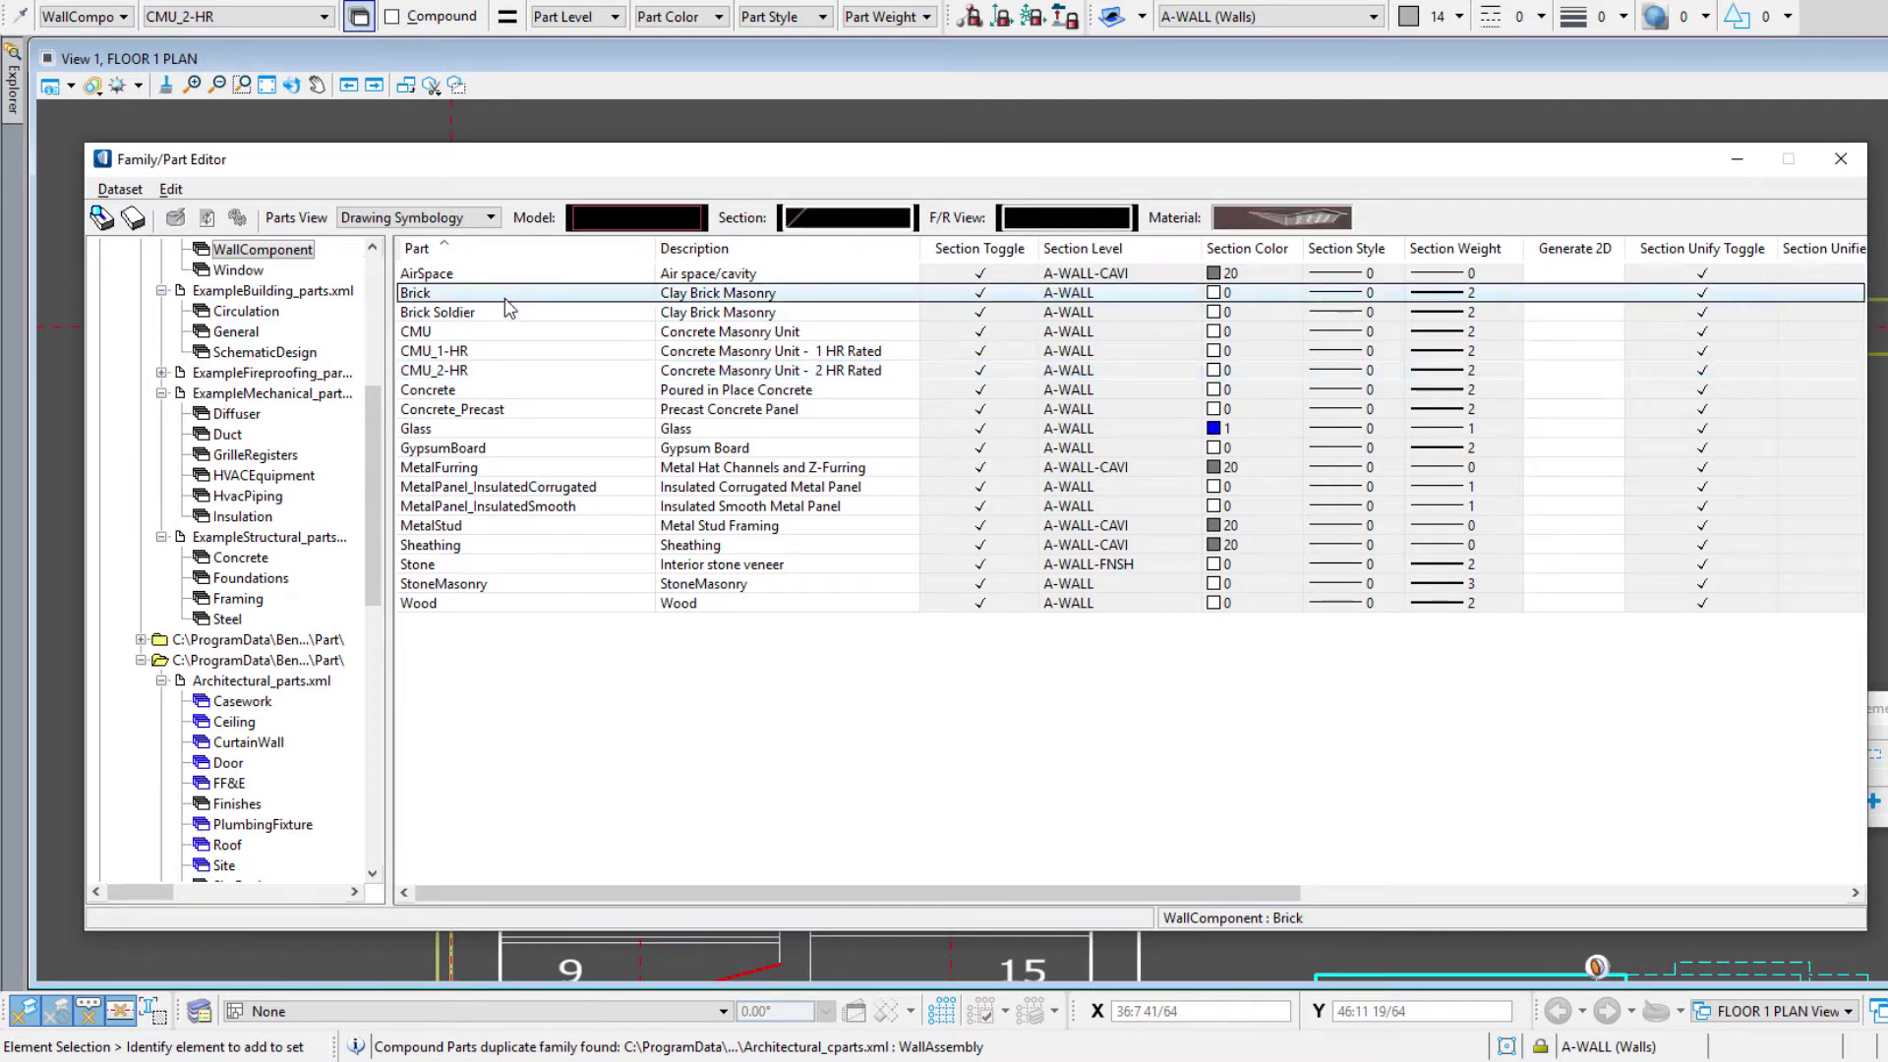
{"action": "left_click_drag", "start_coordinate": [508, 308], "coordinate": [531, 420]}
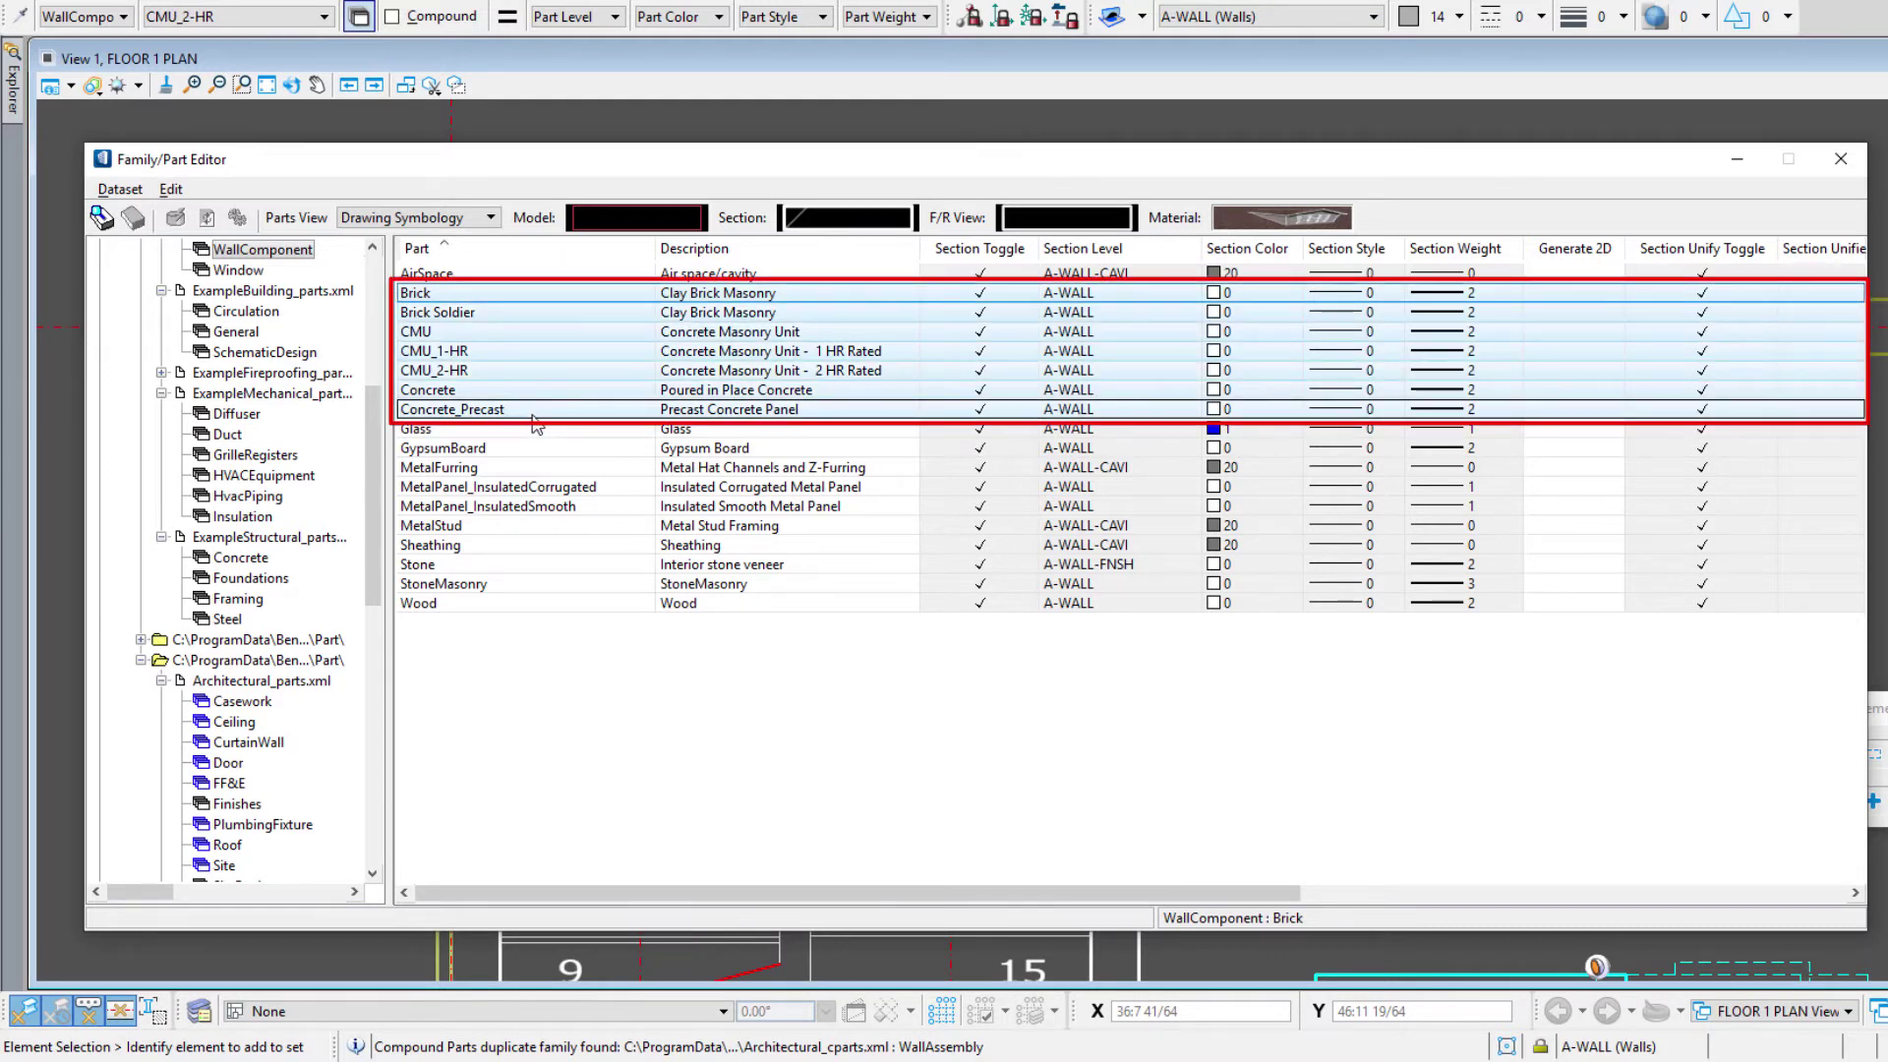
{"action": "left_click", "coordinate": [1485, 411]}
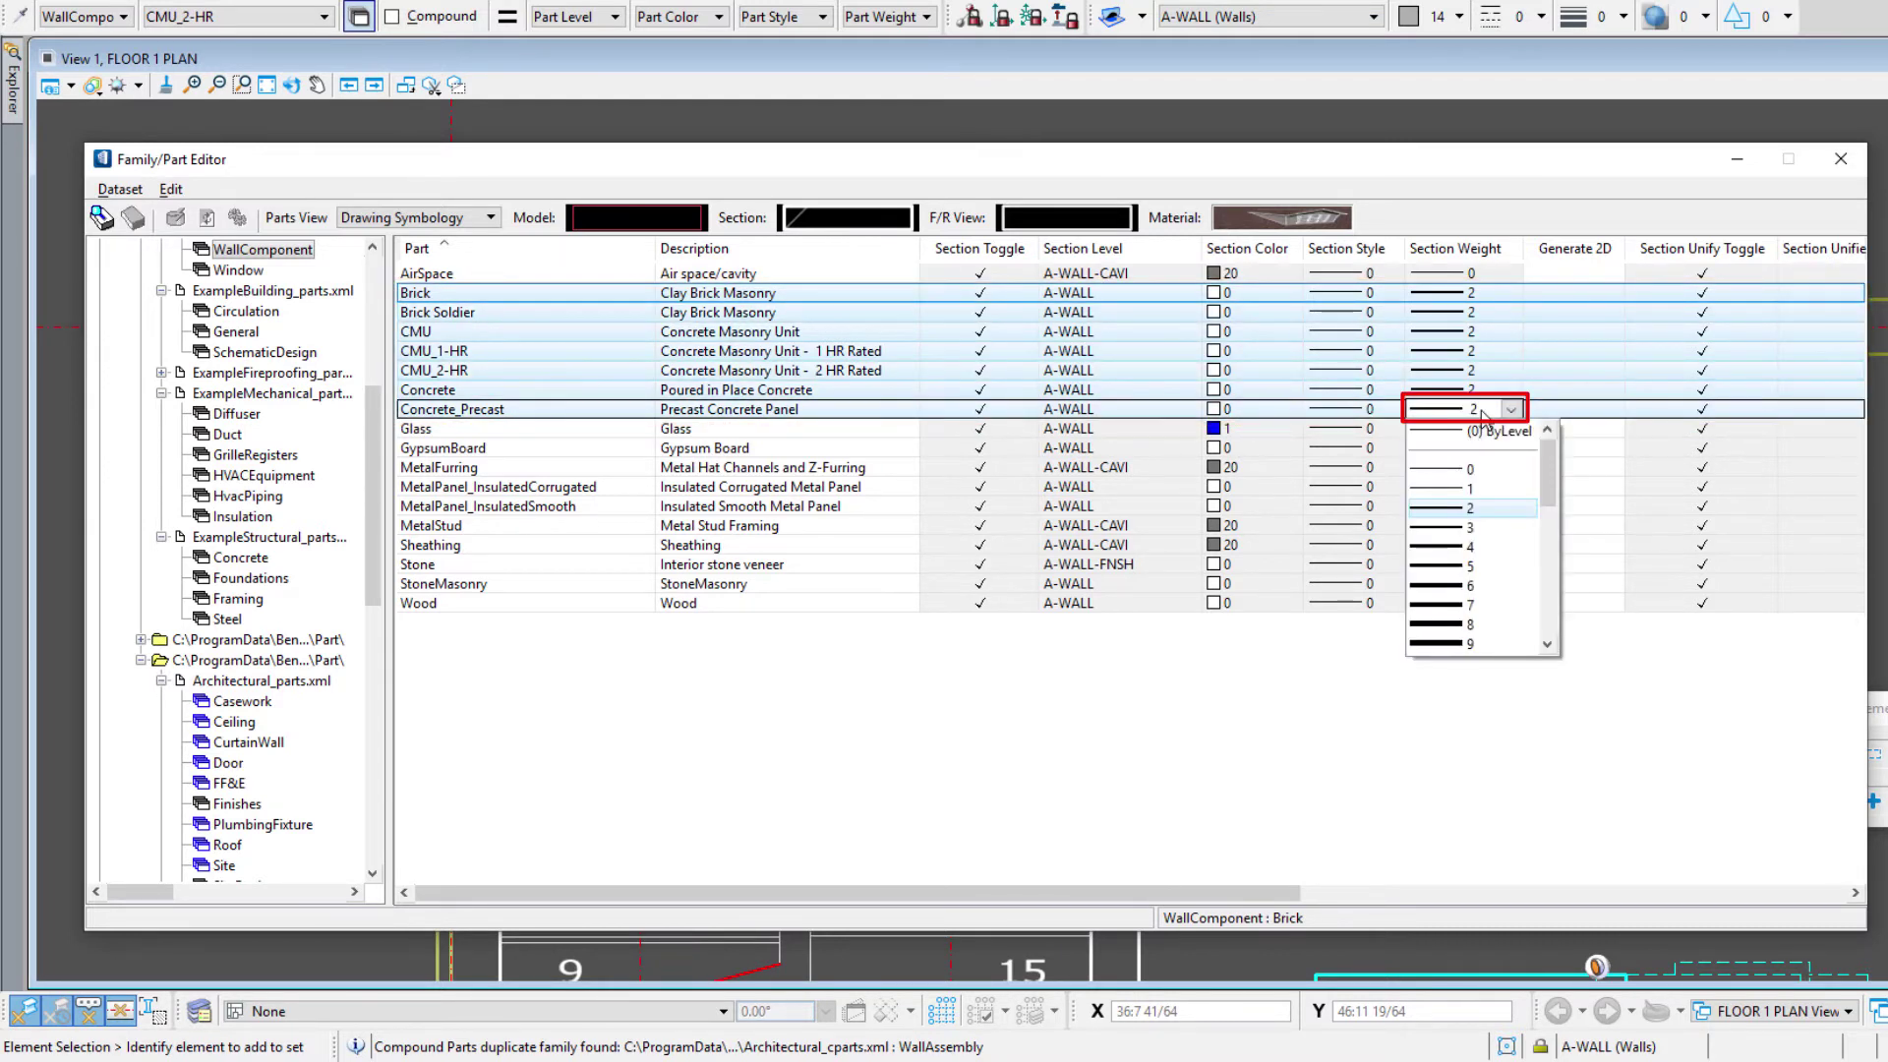
{"action": "left_click", "coordinate": [1475, 529]}
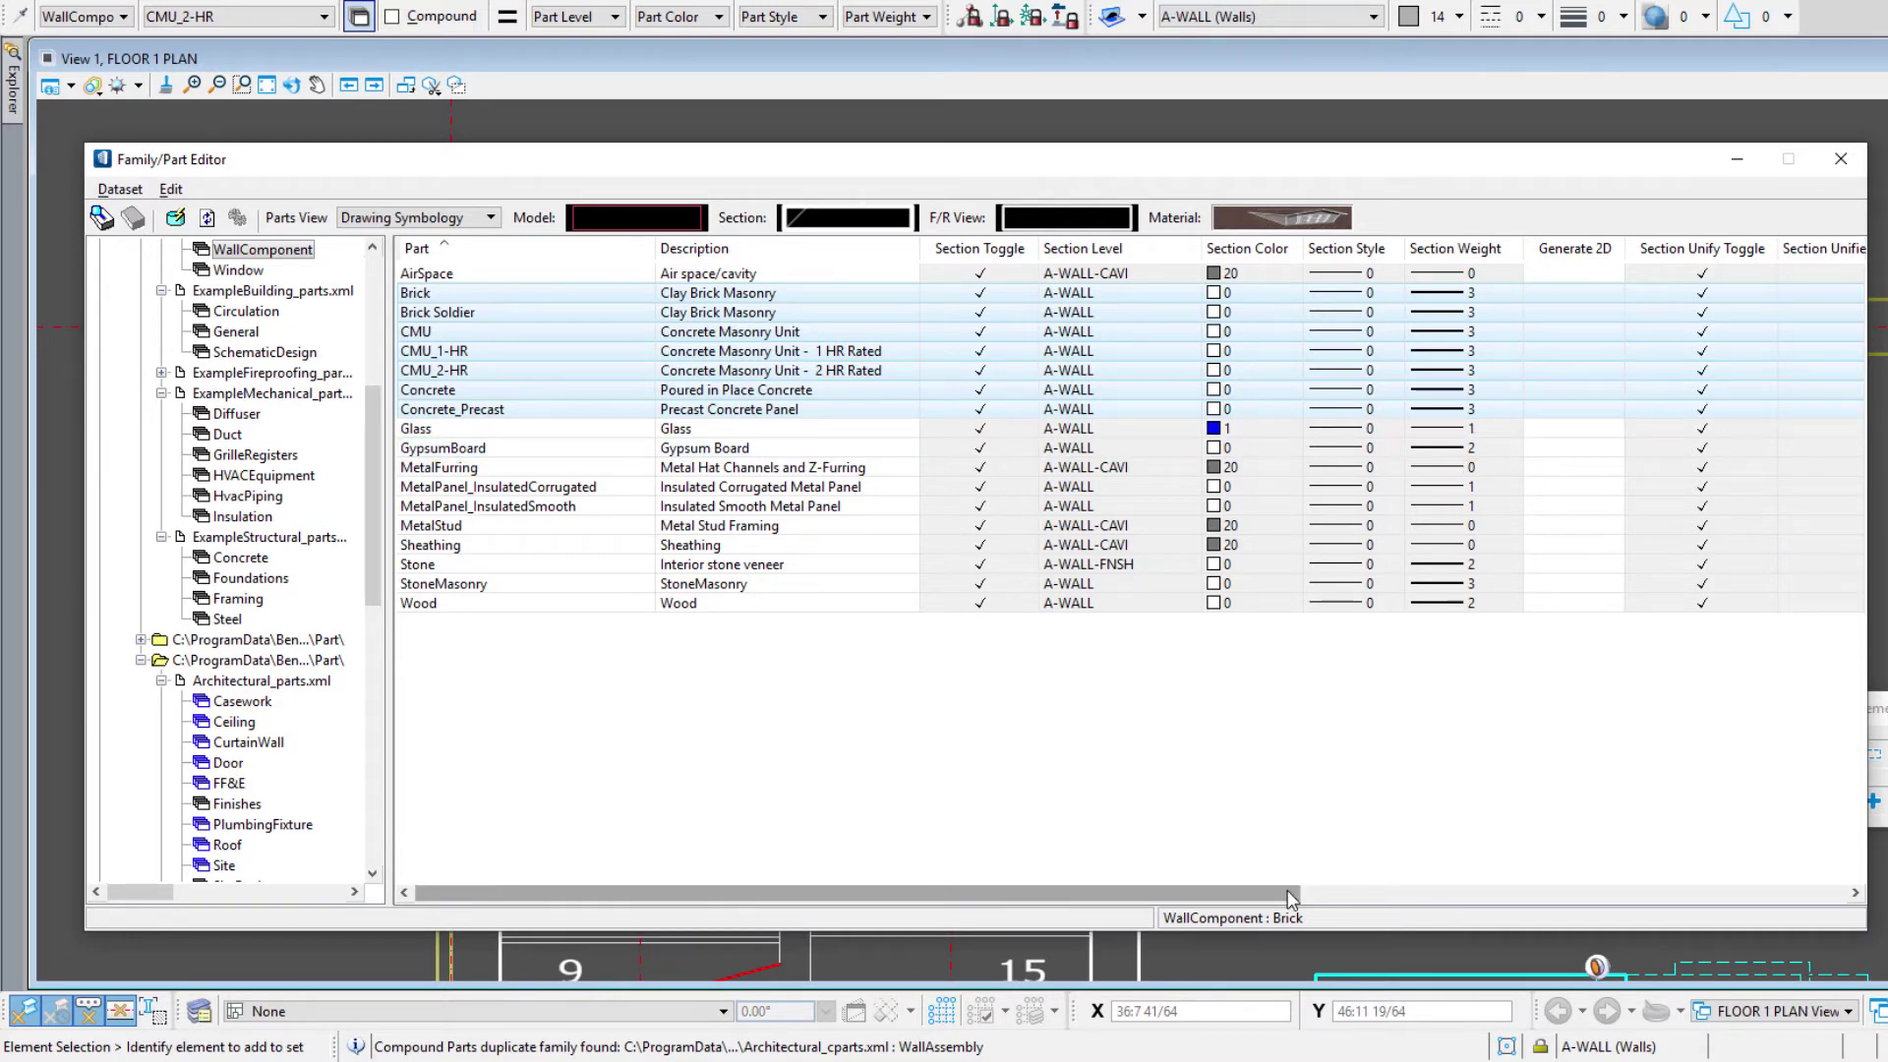
{"action": "left_click_drag", "start_coordinate": [1291, 896], "coordinate": [1853, 914]}
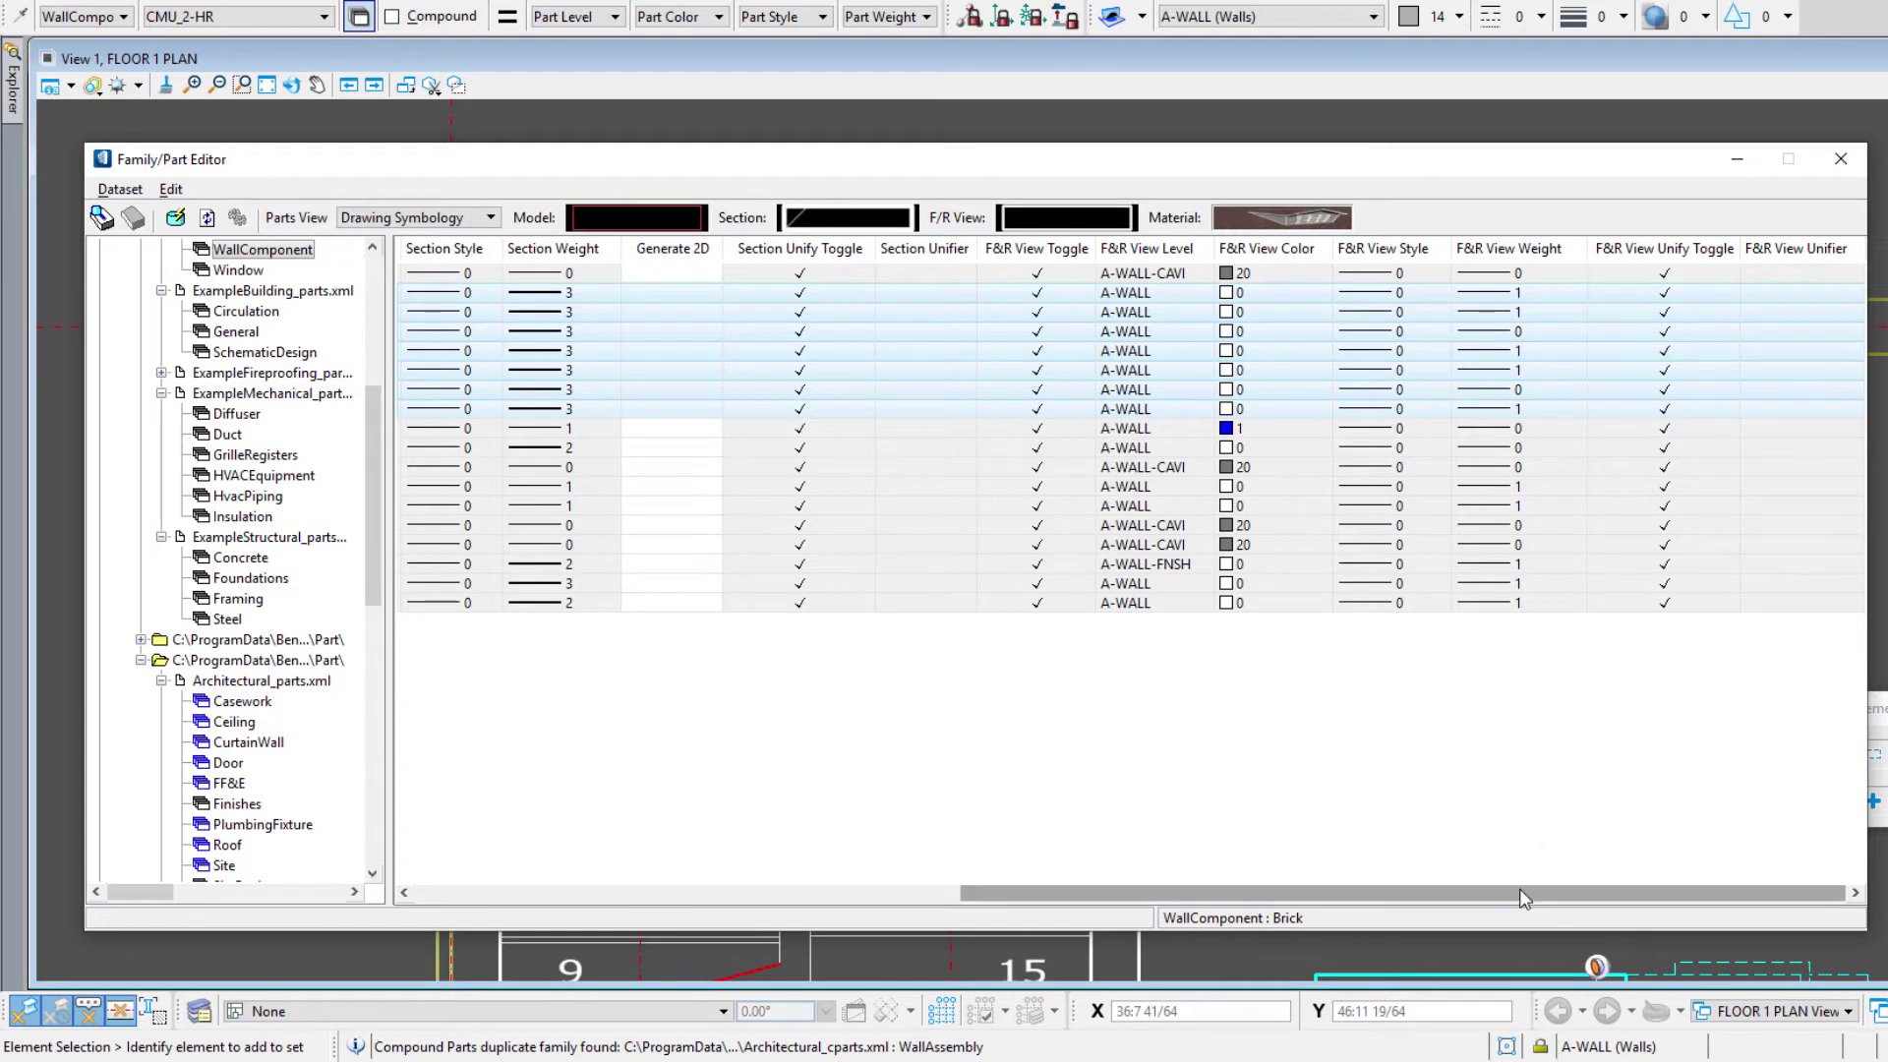
{"action": "left_click_drag", "start_coordinate": [1519, 890], "coordinate": [926, 855]}
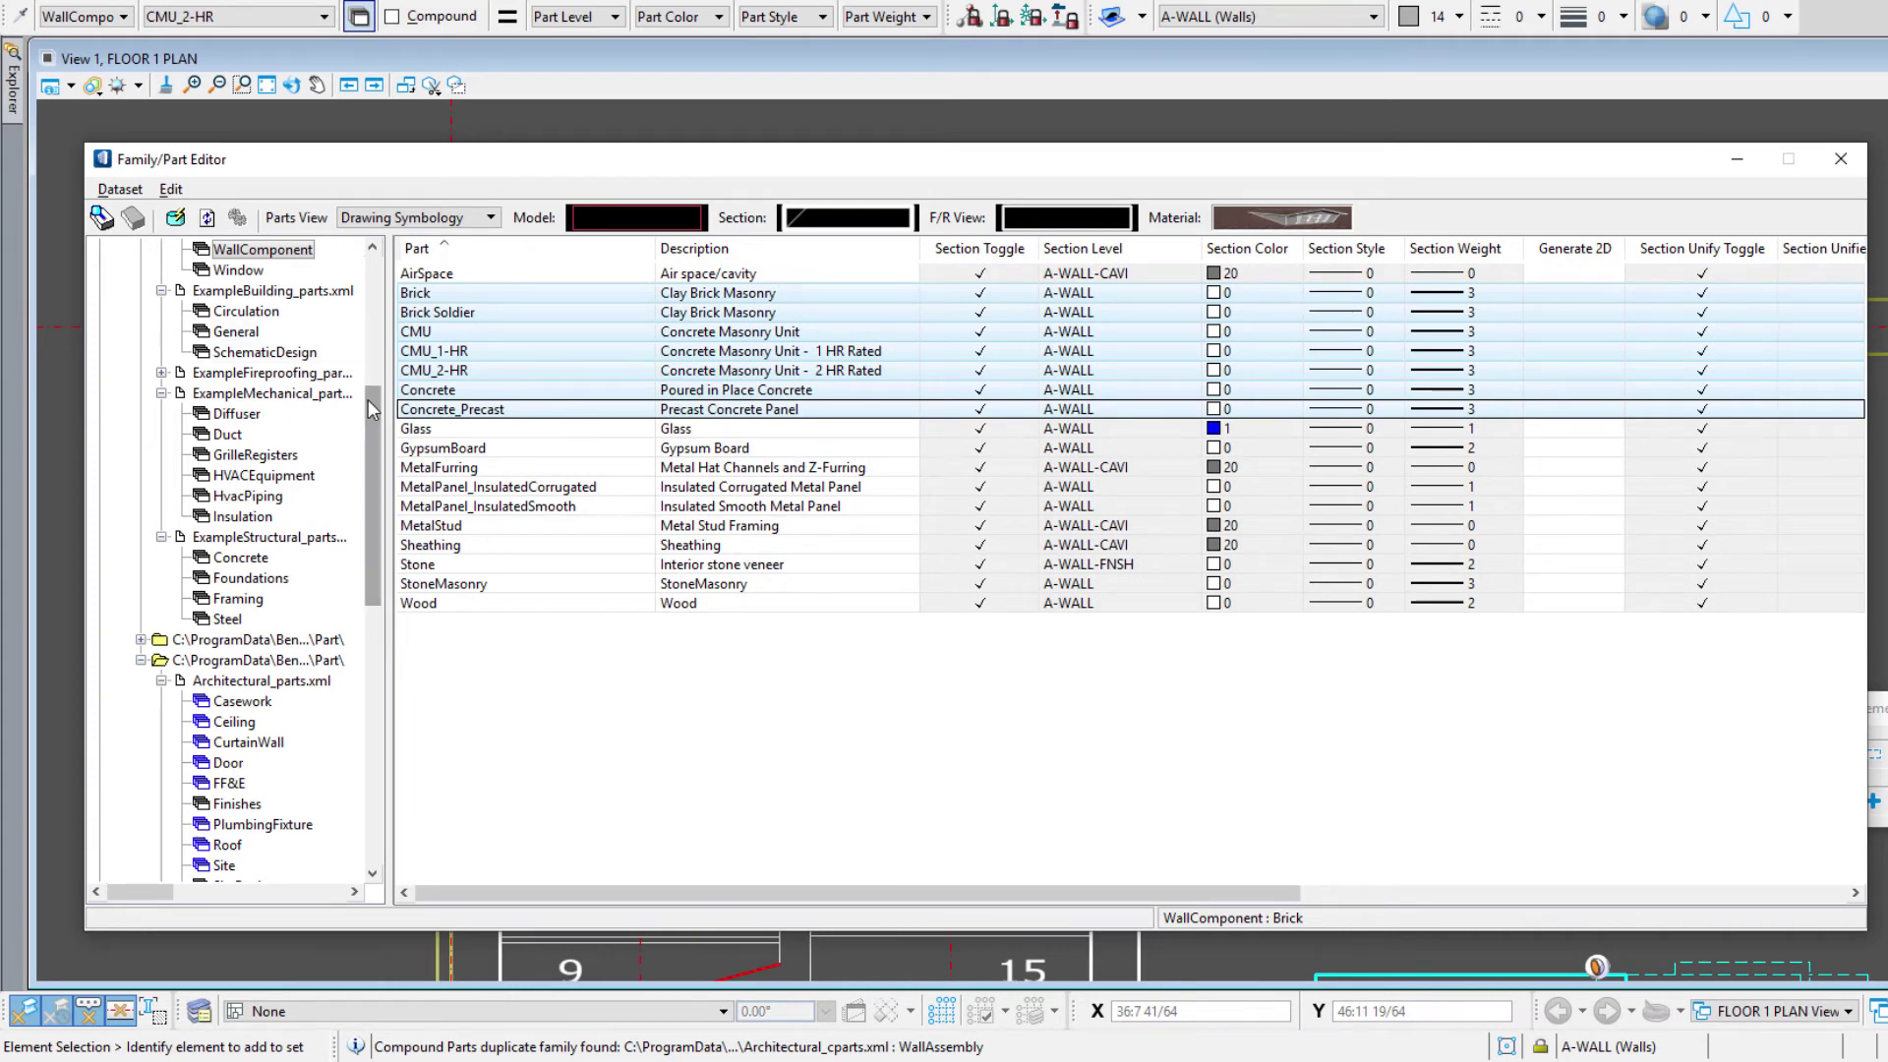
Step: In the WallAssembly family, set the section color of the three Stud+GypBoard parts to 0
{"action": "left_click_drag", "start_coordinate": [374, 409], "coordinate": [375, 363]}
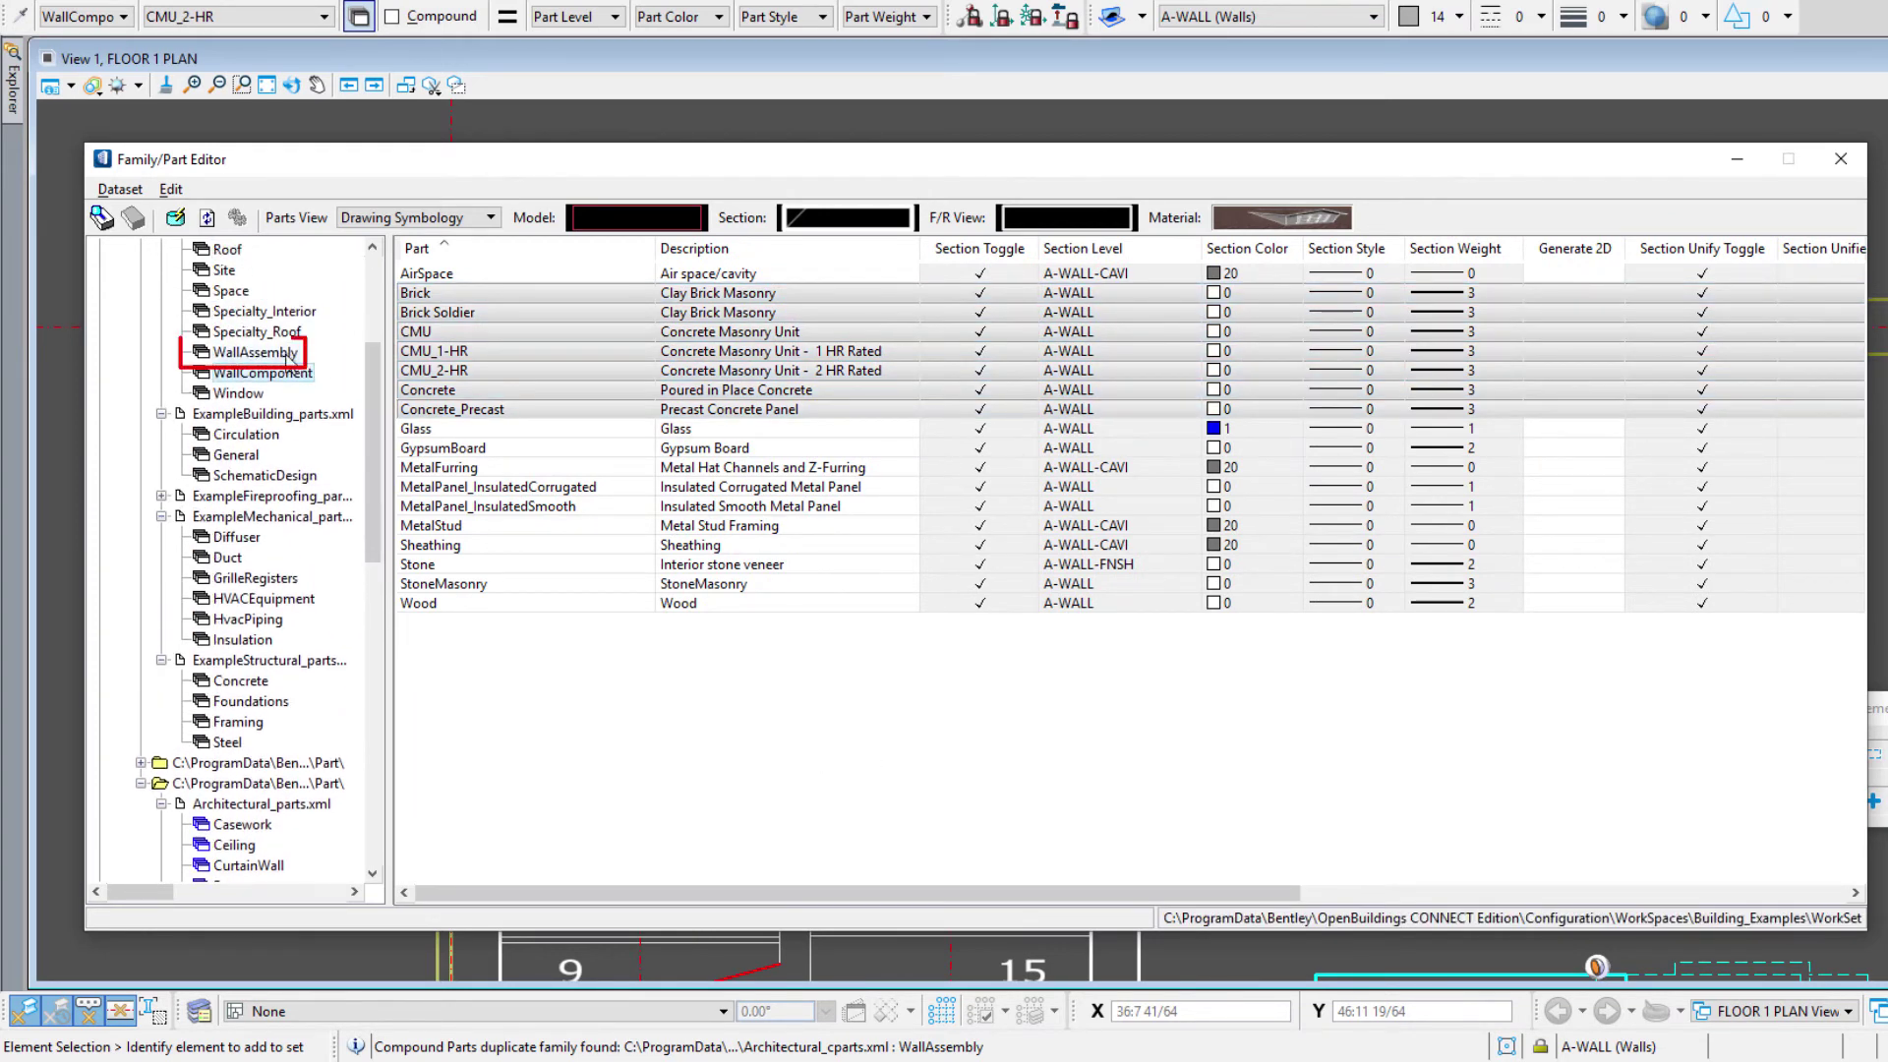
{"action": "left_click", "coordinate": [293, 356]}
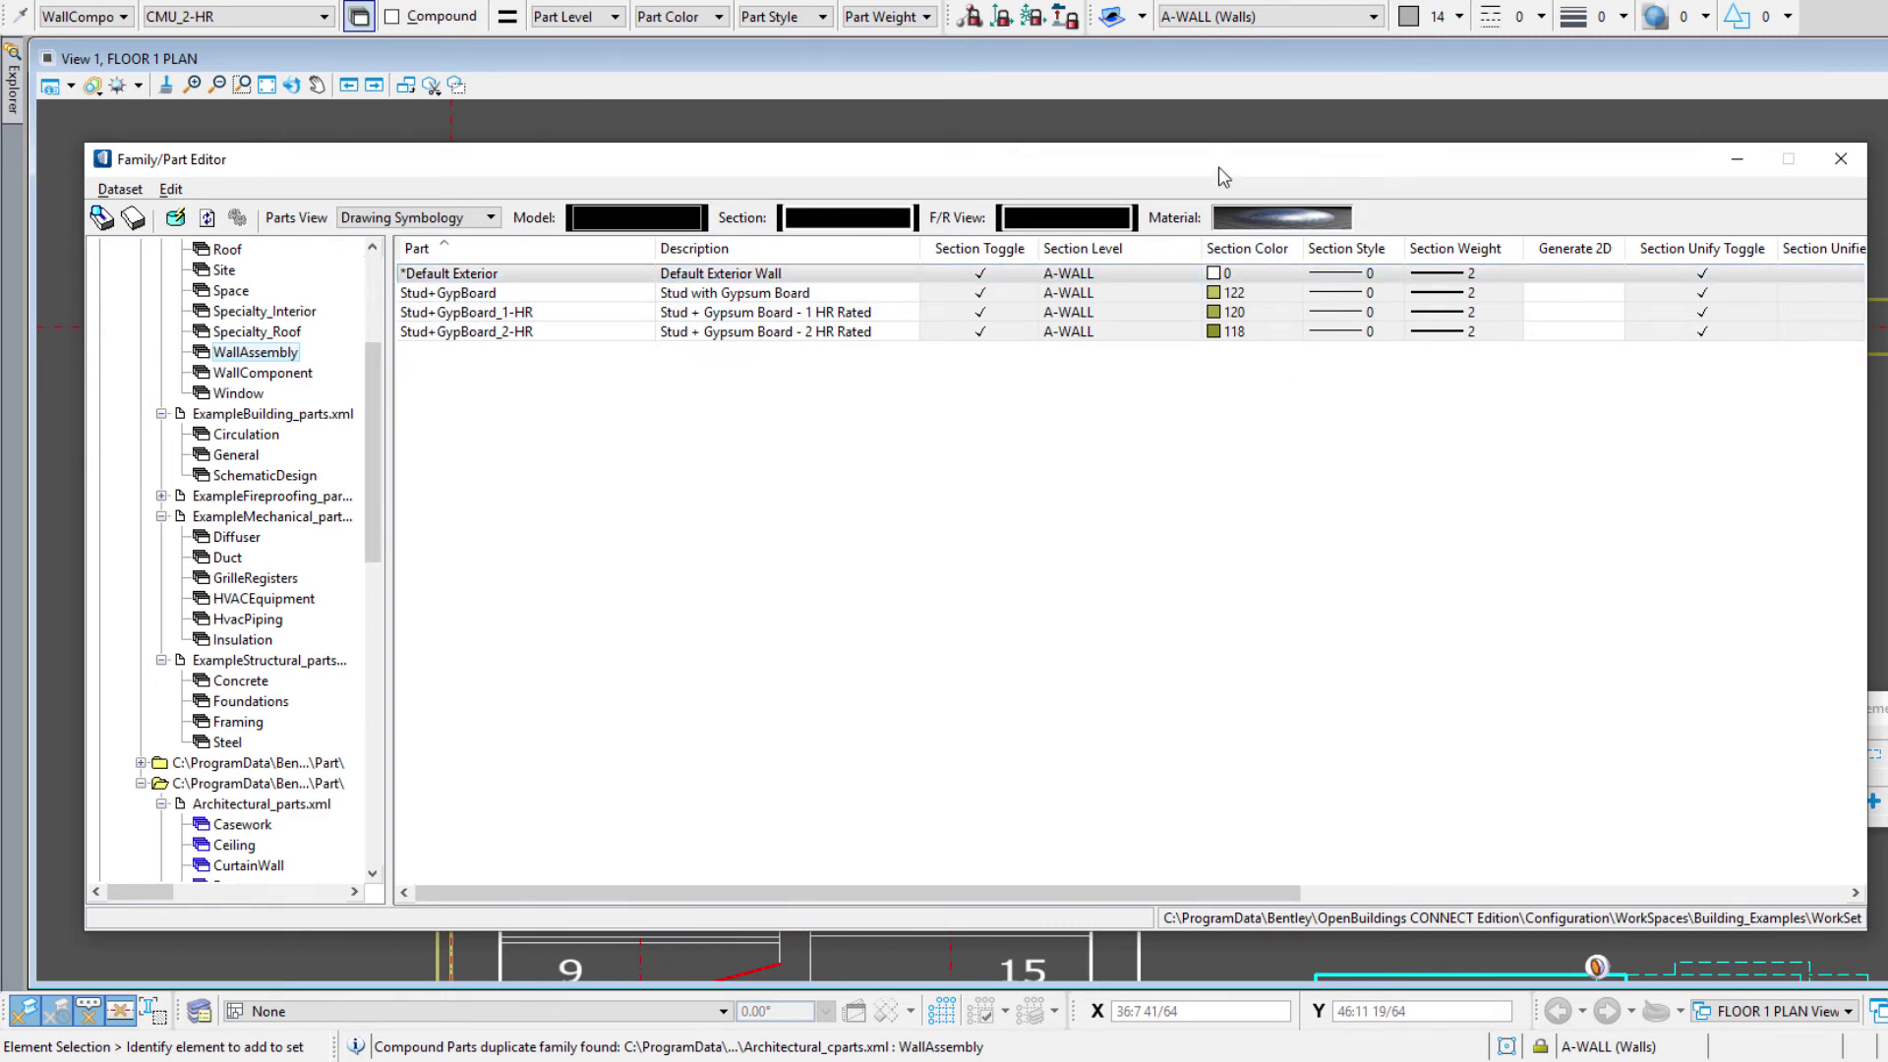
{"action": "left_click_drag", "start_coordinate": [1219, 169], "coordinate": [1314, 409]}
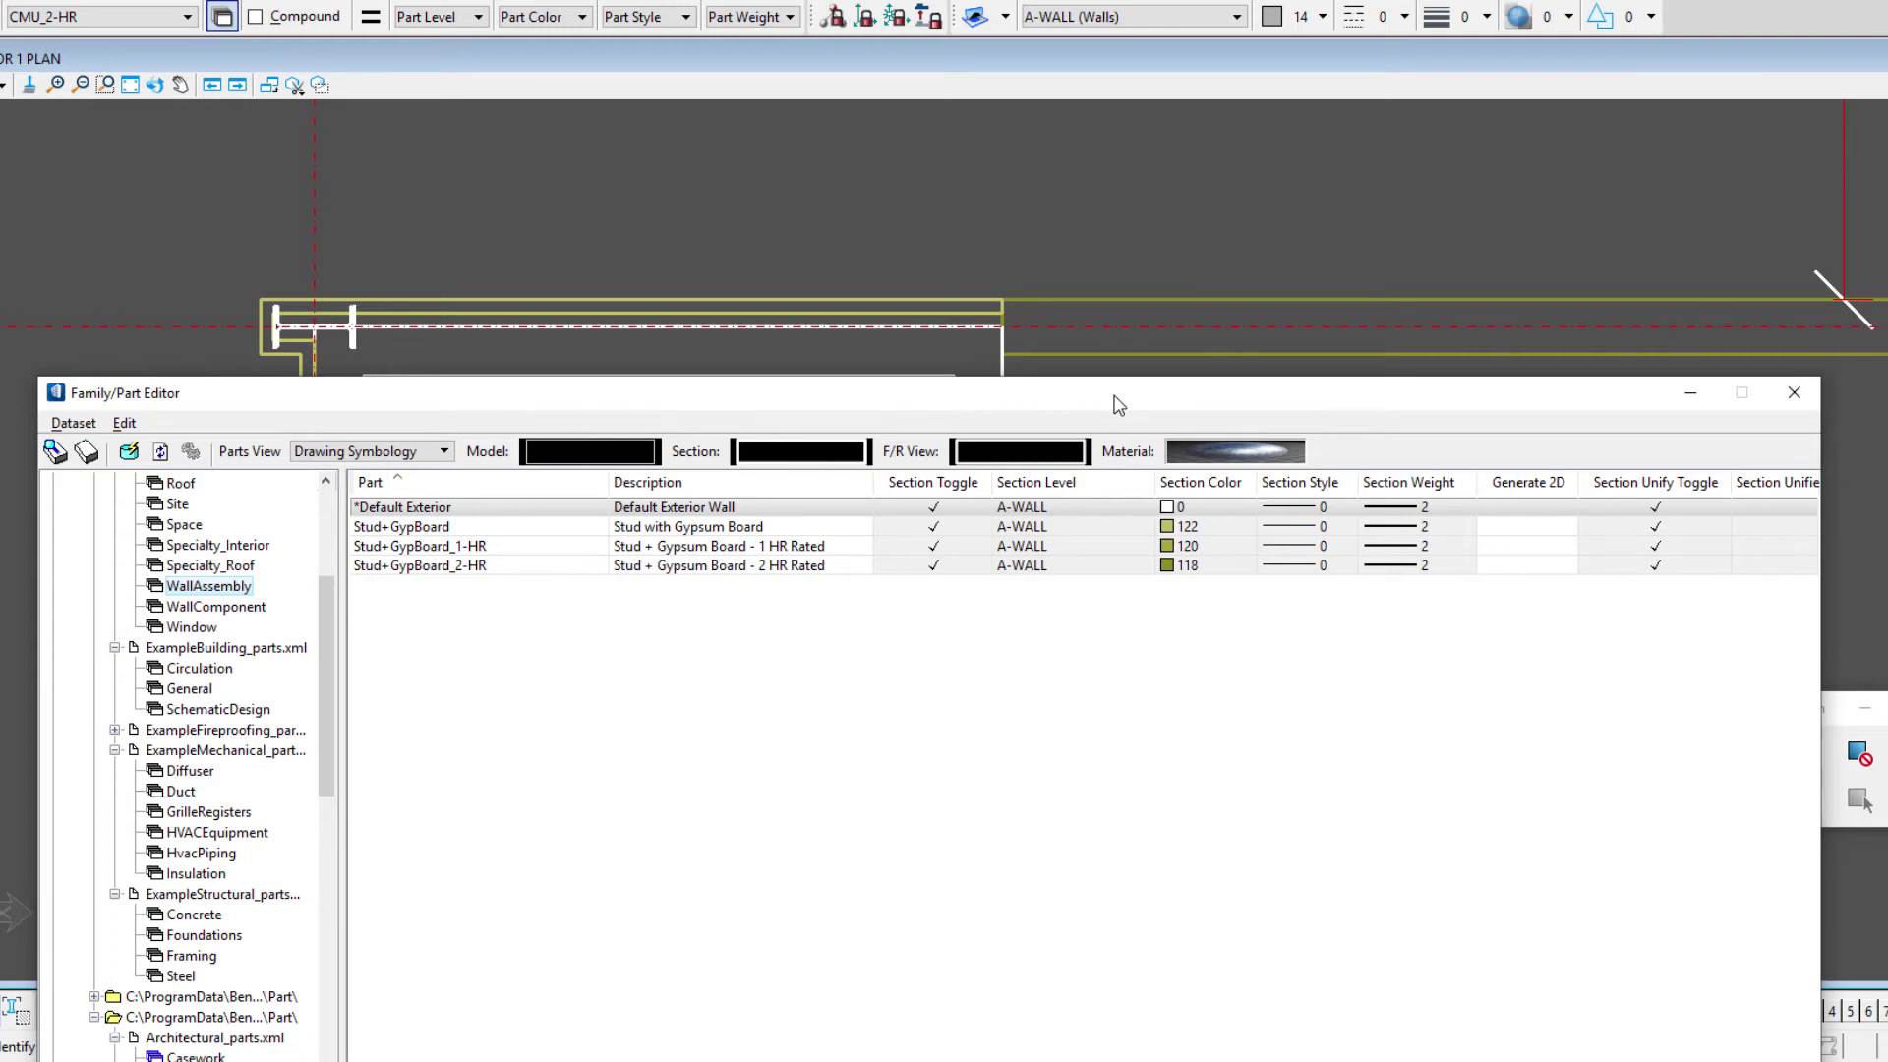
{"action": "left_click_drag", "start_coordinate": [1118, 404], "coordinate": [1095, 243]}
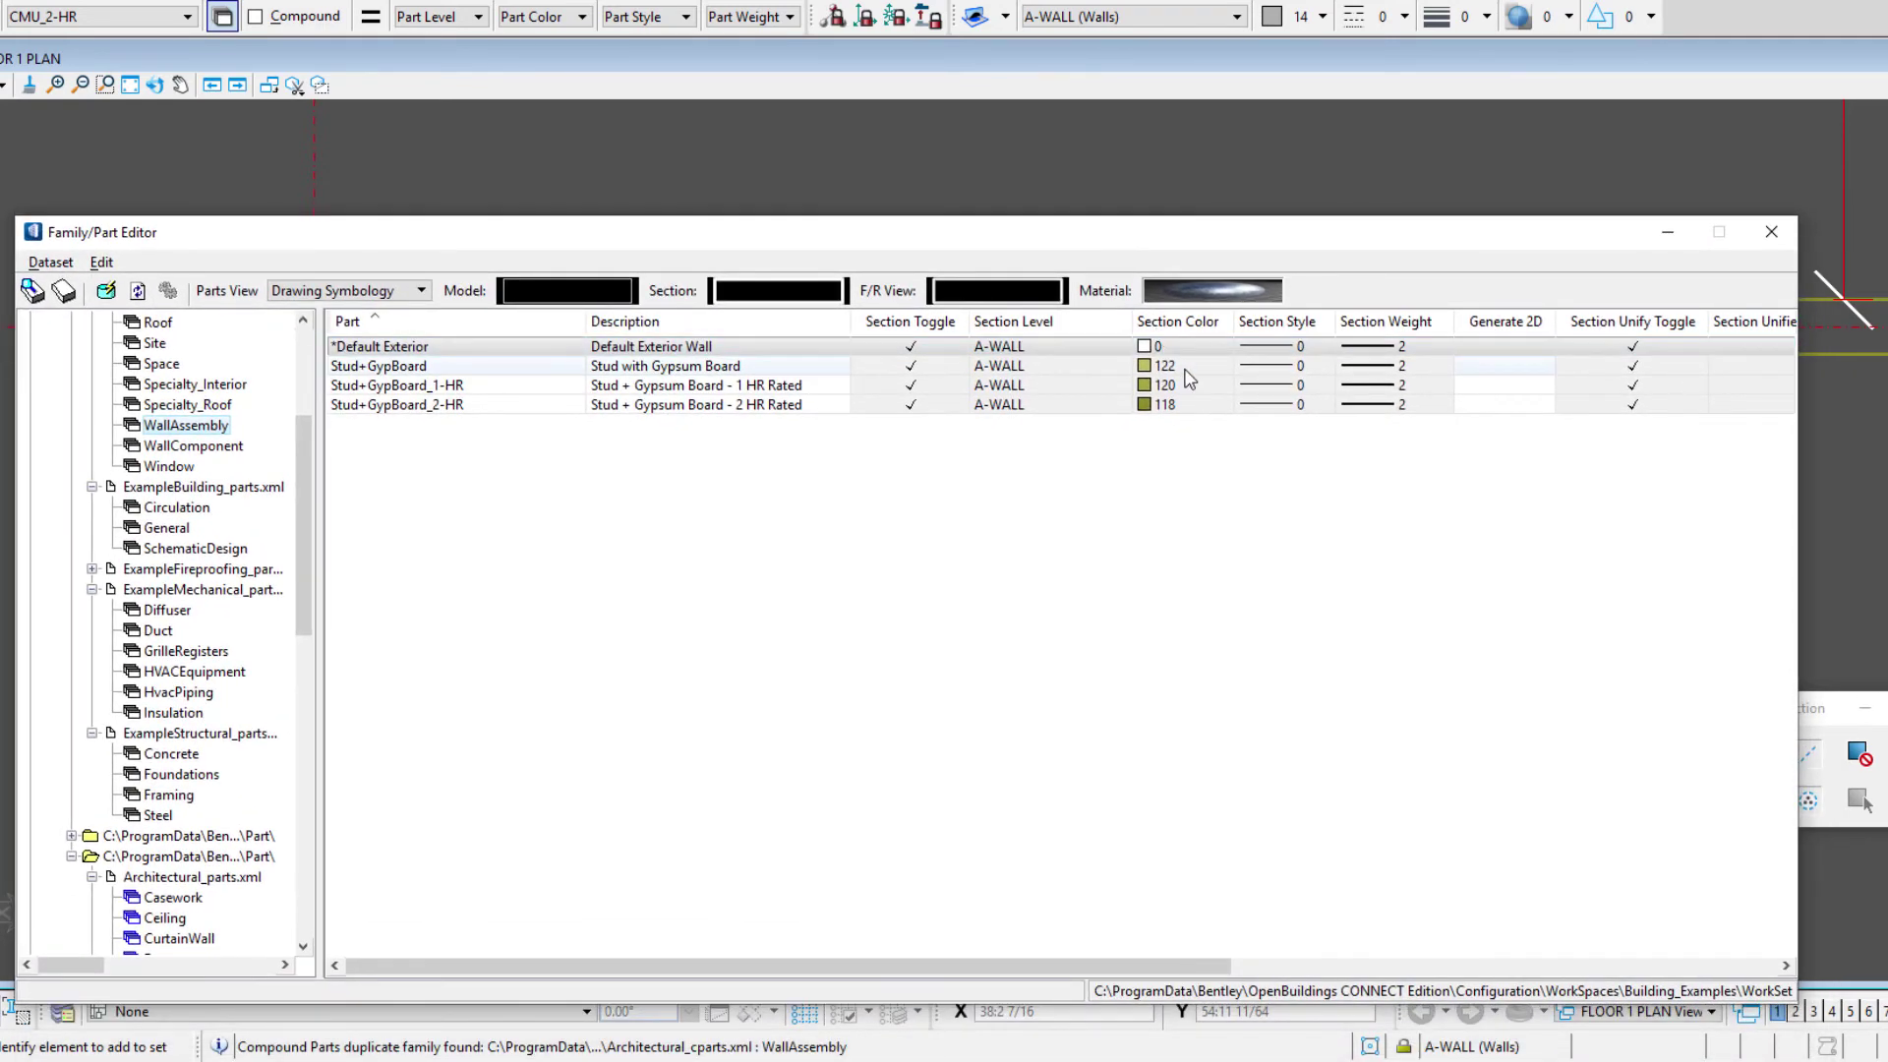
{"action": "left_click", "coordinate": [1185, 366]}
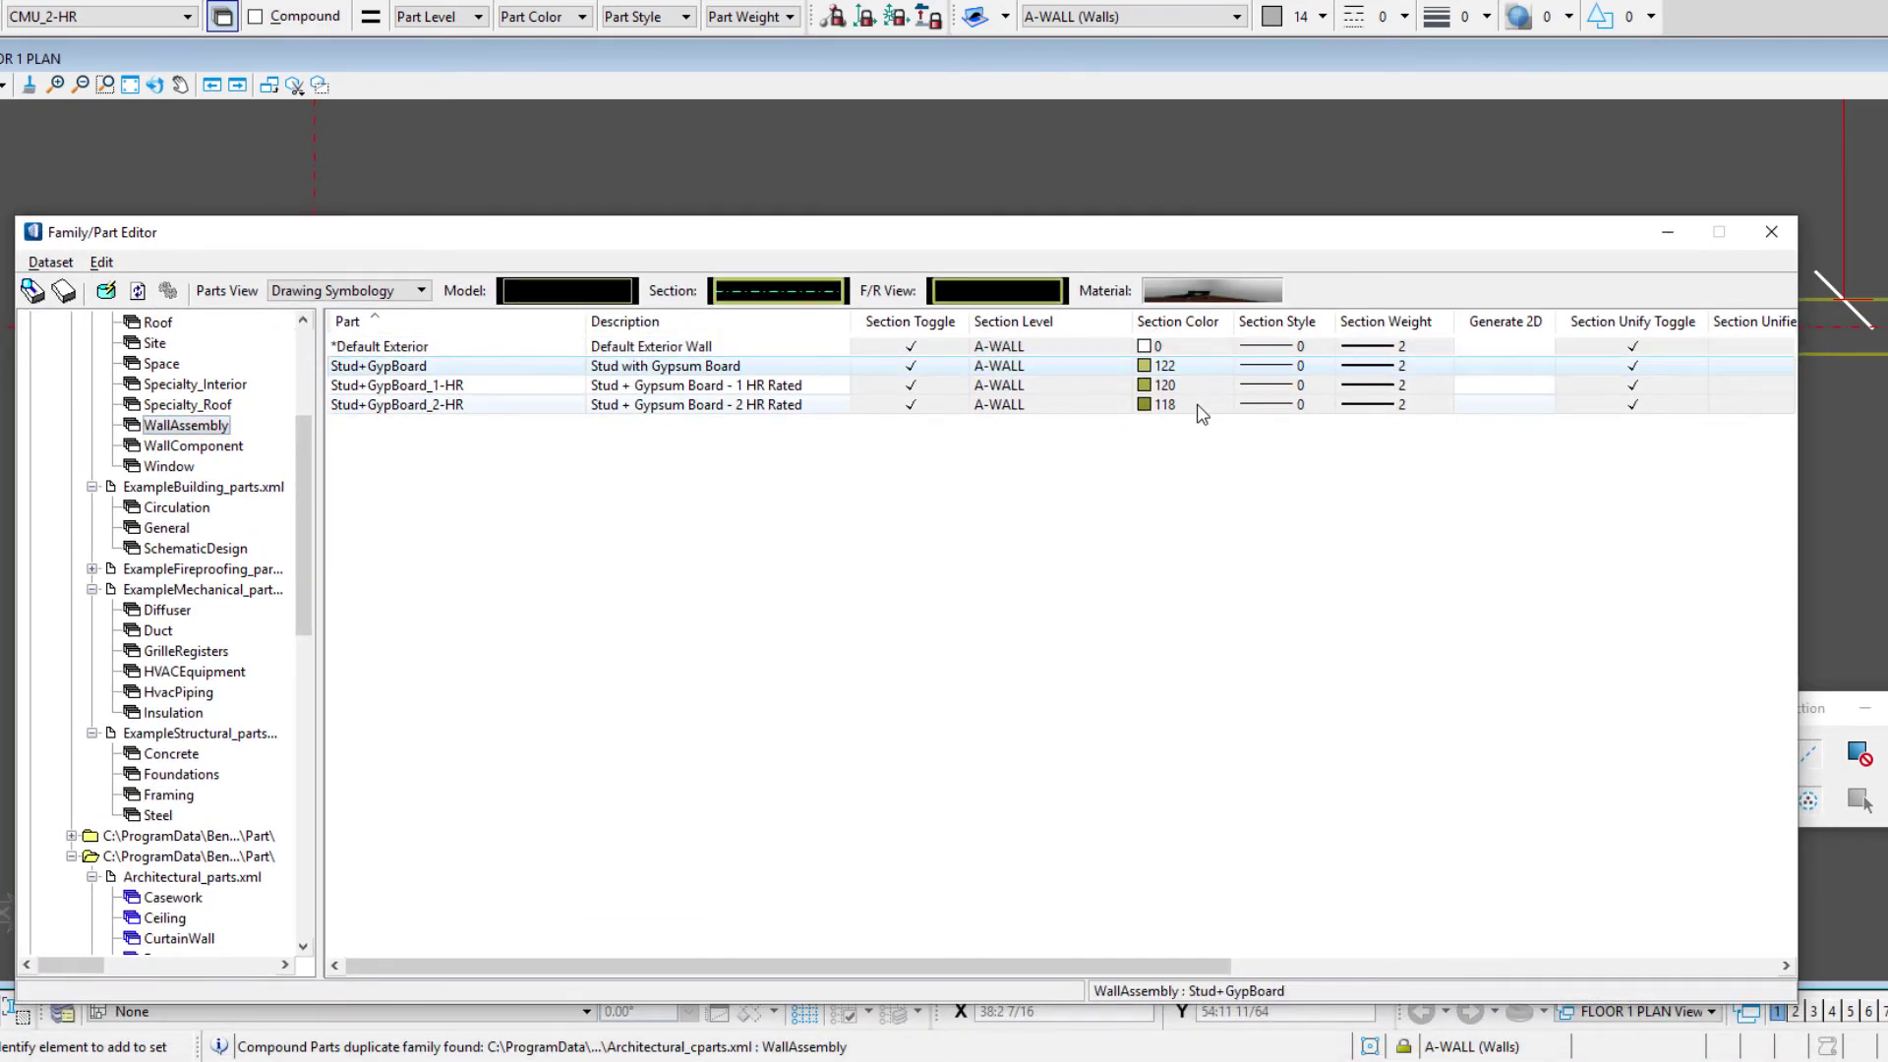
{"action": "left_click", "coordinate": [1195, 406]}
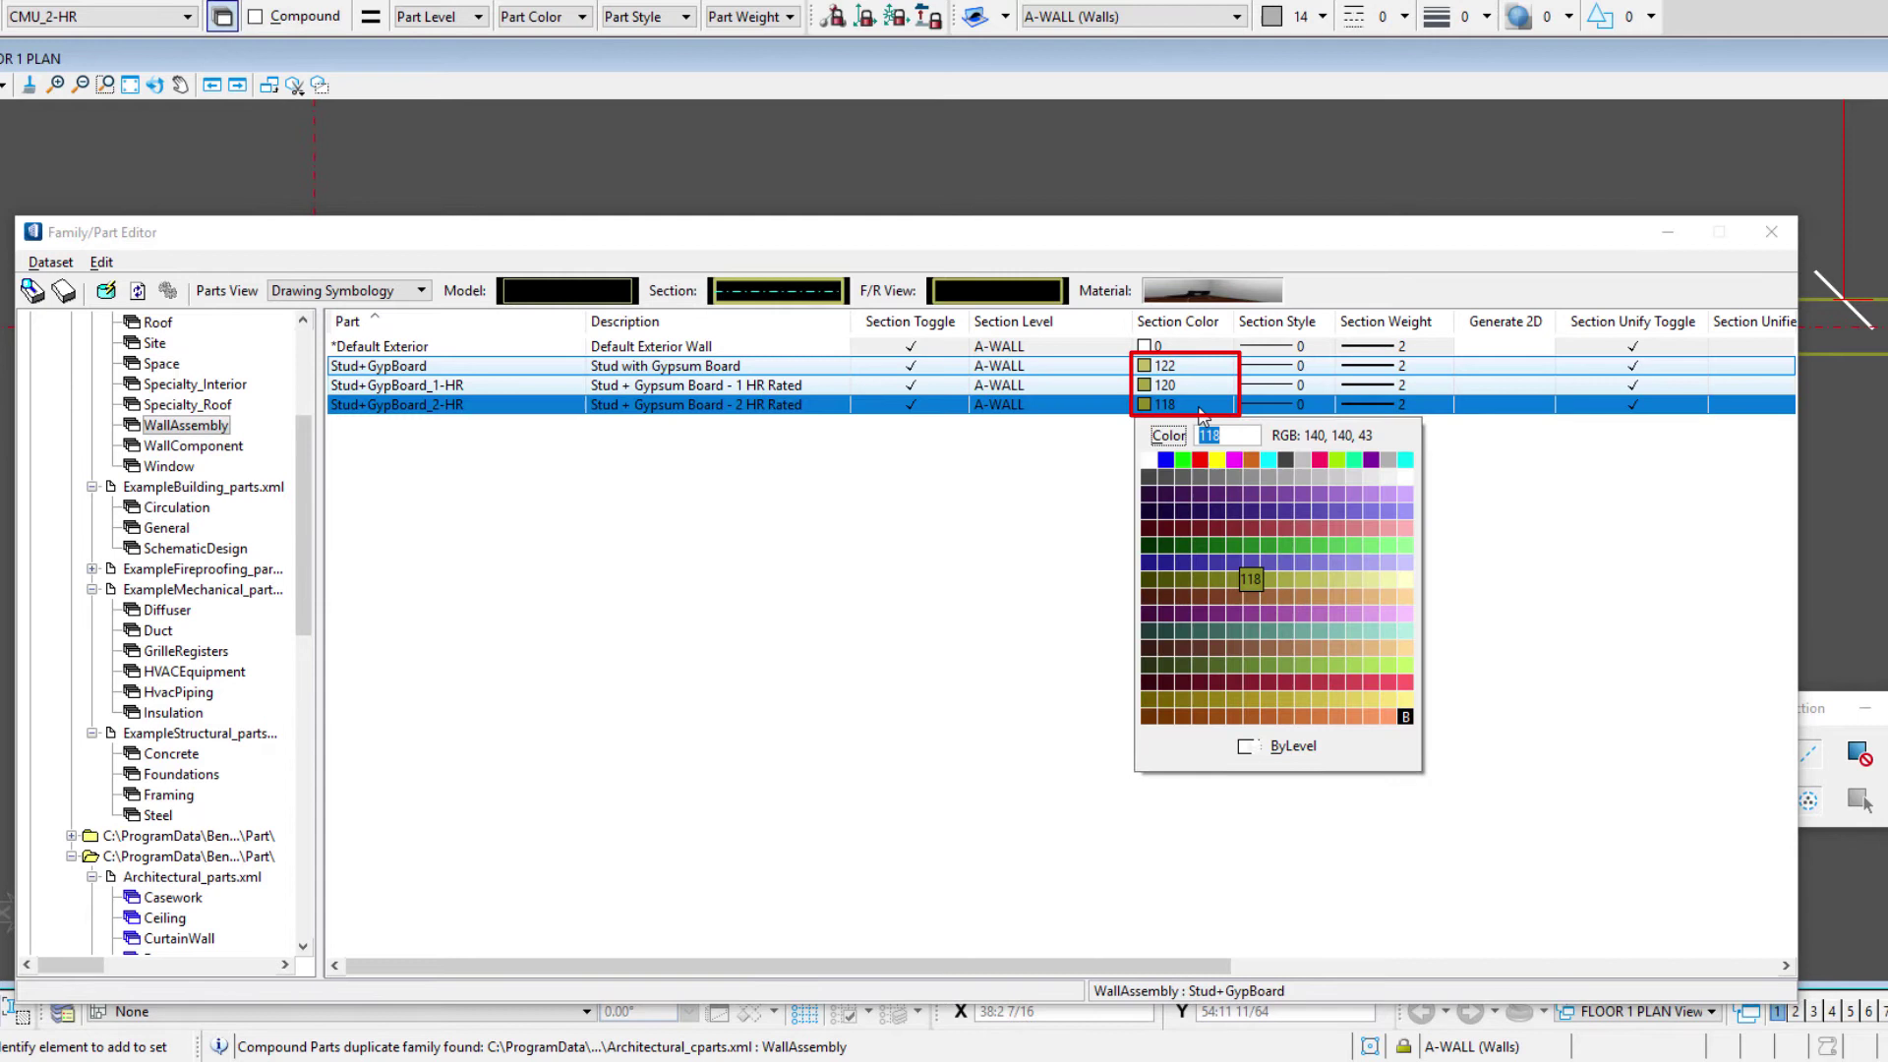
{"action": "left_click", "coordinate": [1195, 405]}
{"action": "left_click", "coordinate": [1149, 459]}
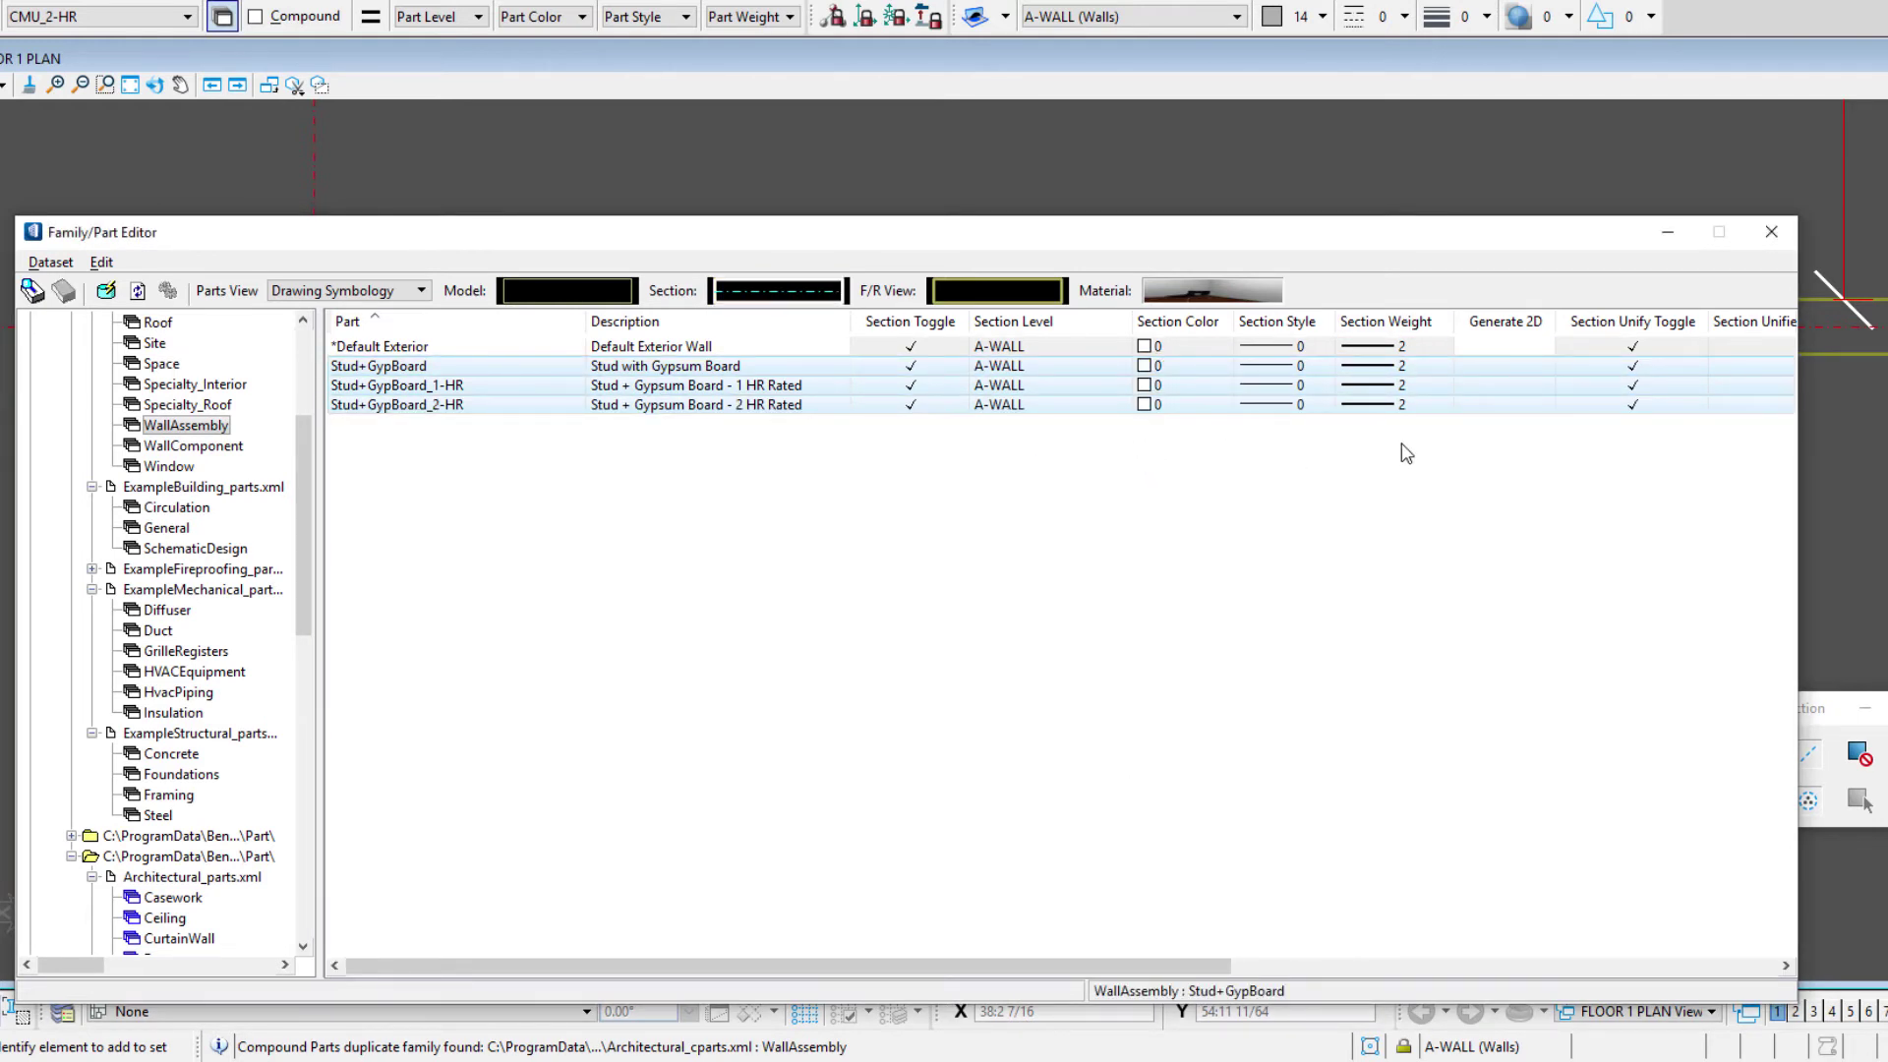
Step: Set the F&R View Color of the three Stud+GypBoard parts to 0
{"action": "left_click_drag", "start_coordinate": [1216, 968], "coordinate": [1655, 966]}
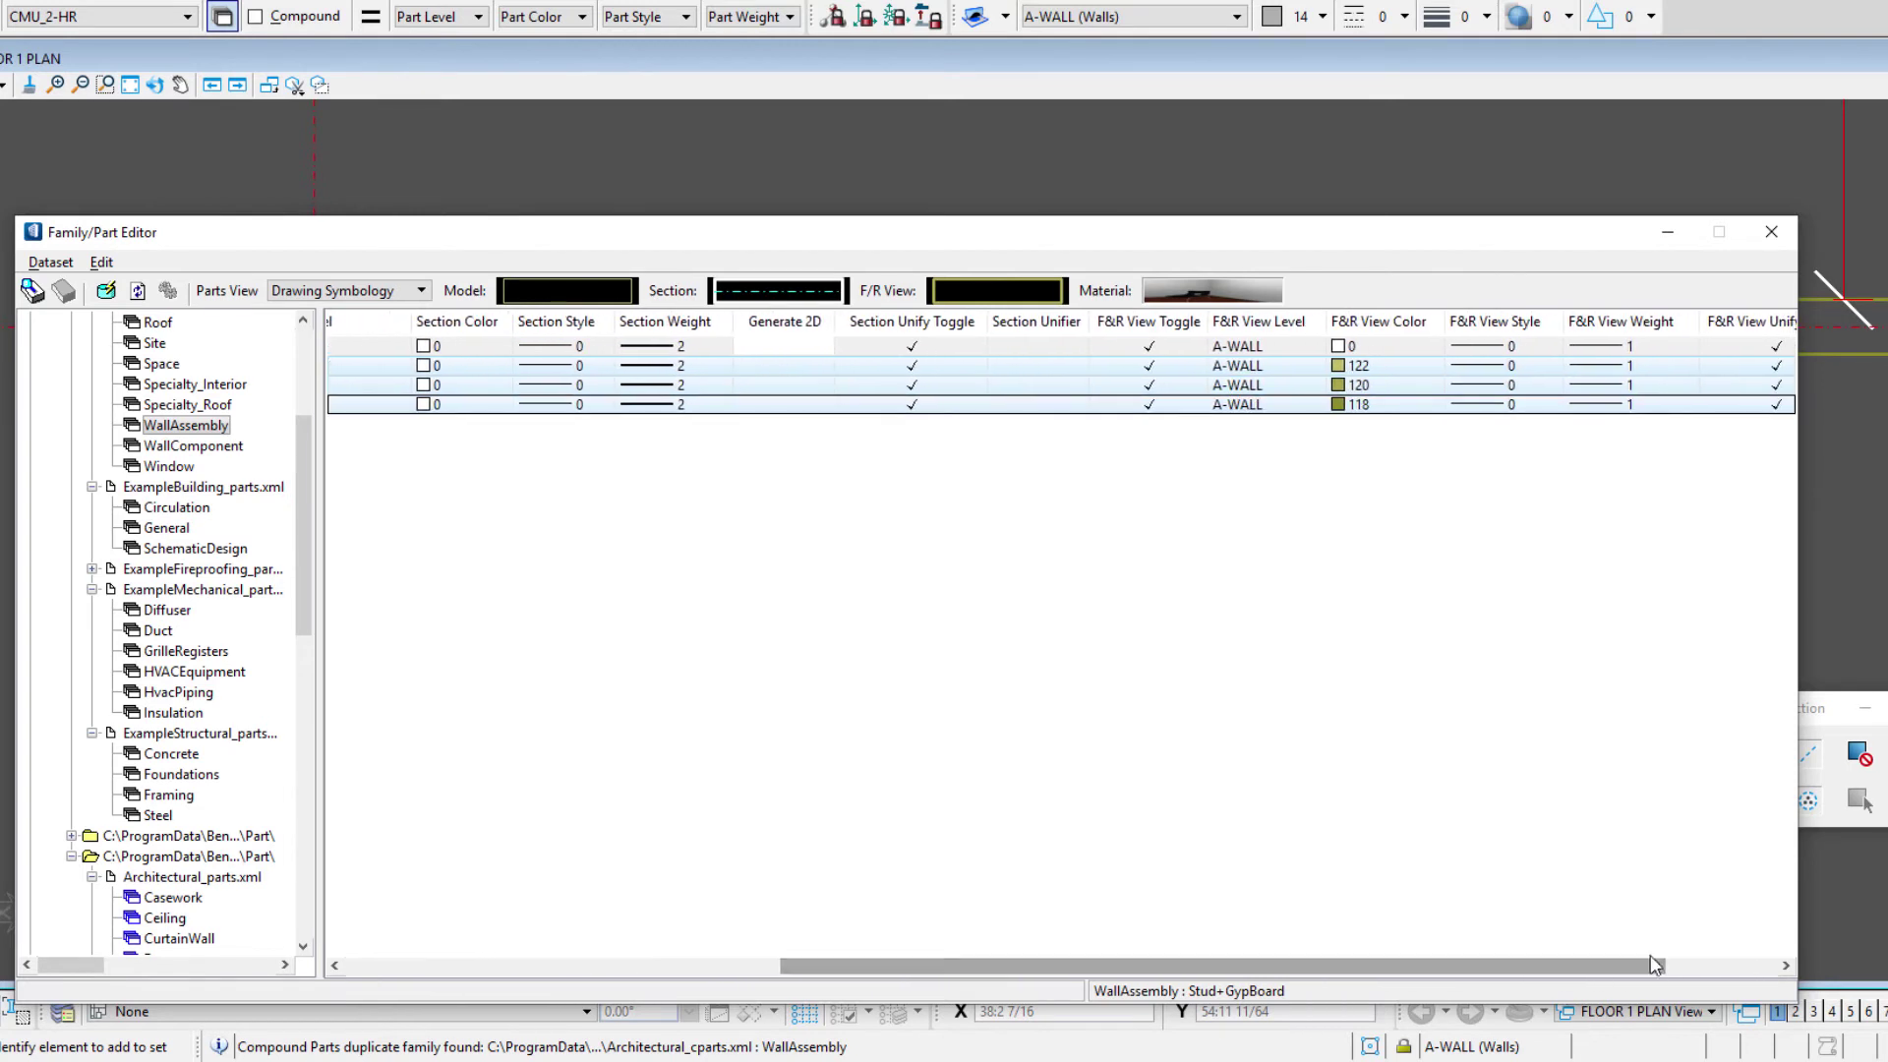
{"action": "left_click", "coordinate": [1422, 368]}
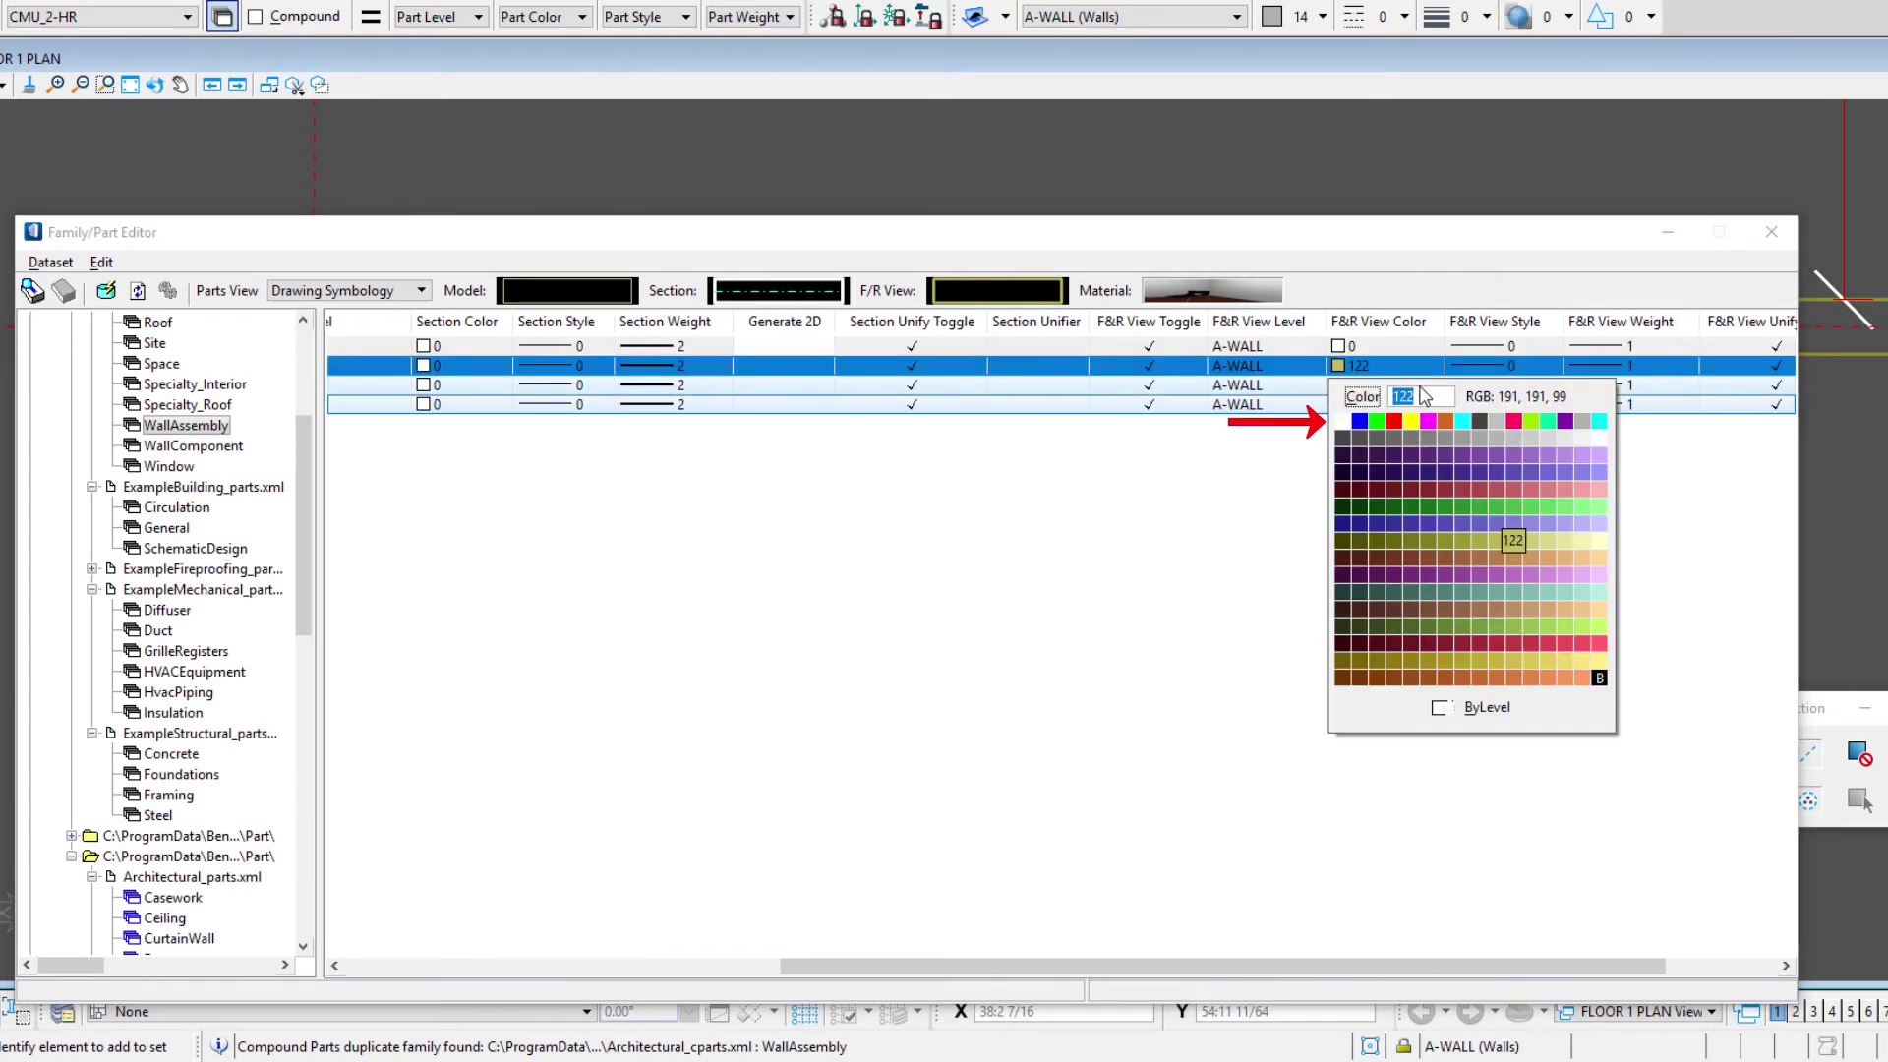
{"action": "left_click", "coordinate": [1344, 420]}
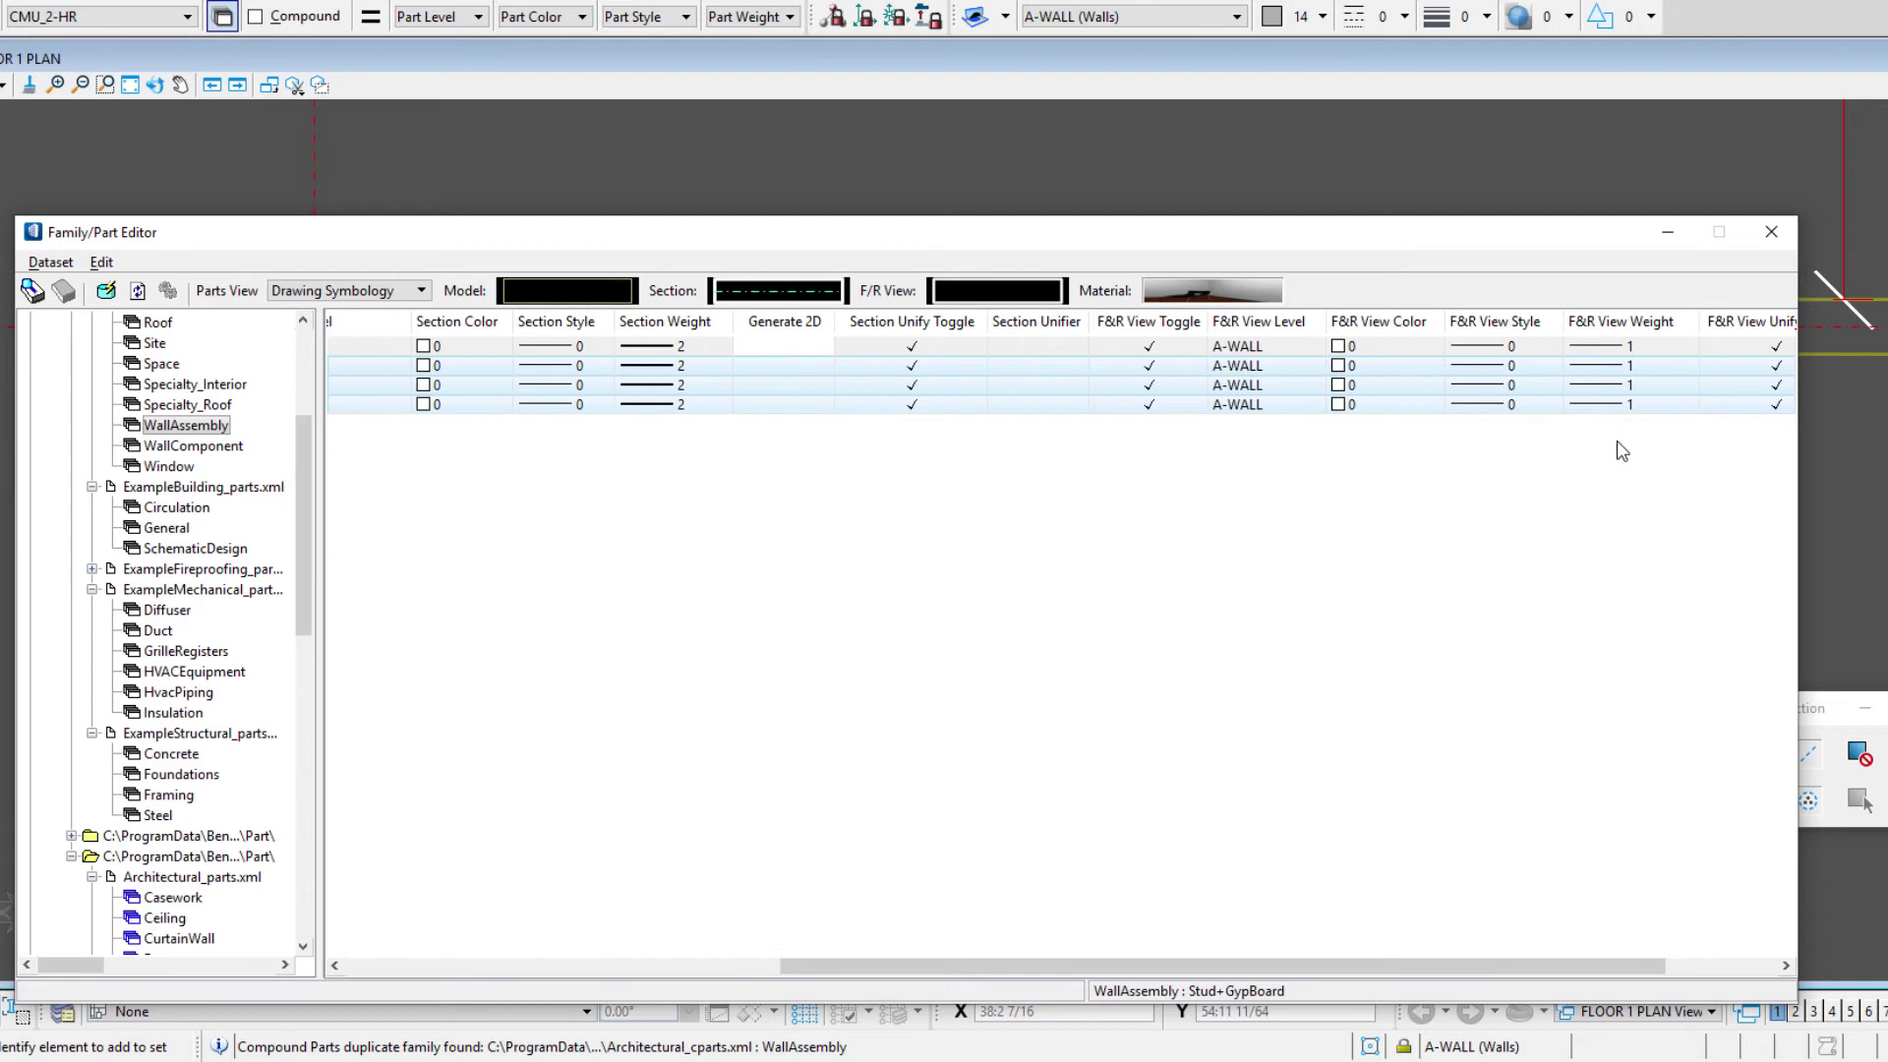
Step: Commit the part changes to the dataset, close the Family/Part Editor, and inspect the walls in the floor plan
{"action": "left_click", "coordinate": [107, 295]}
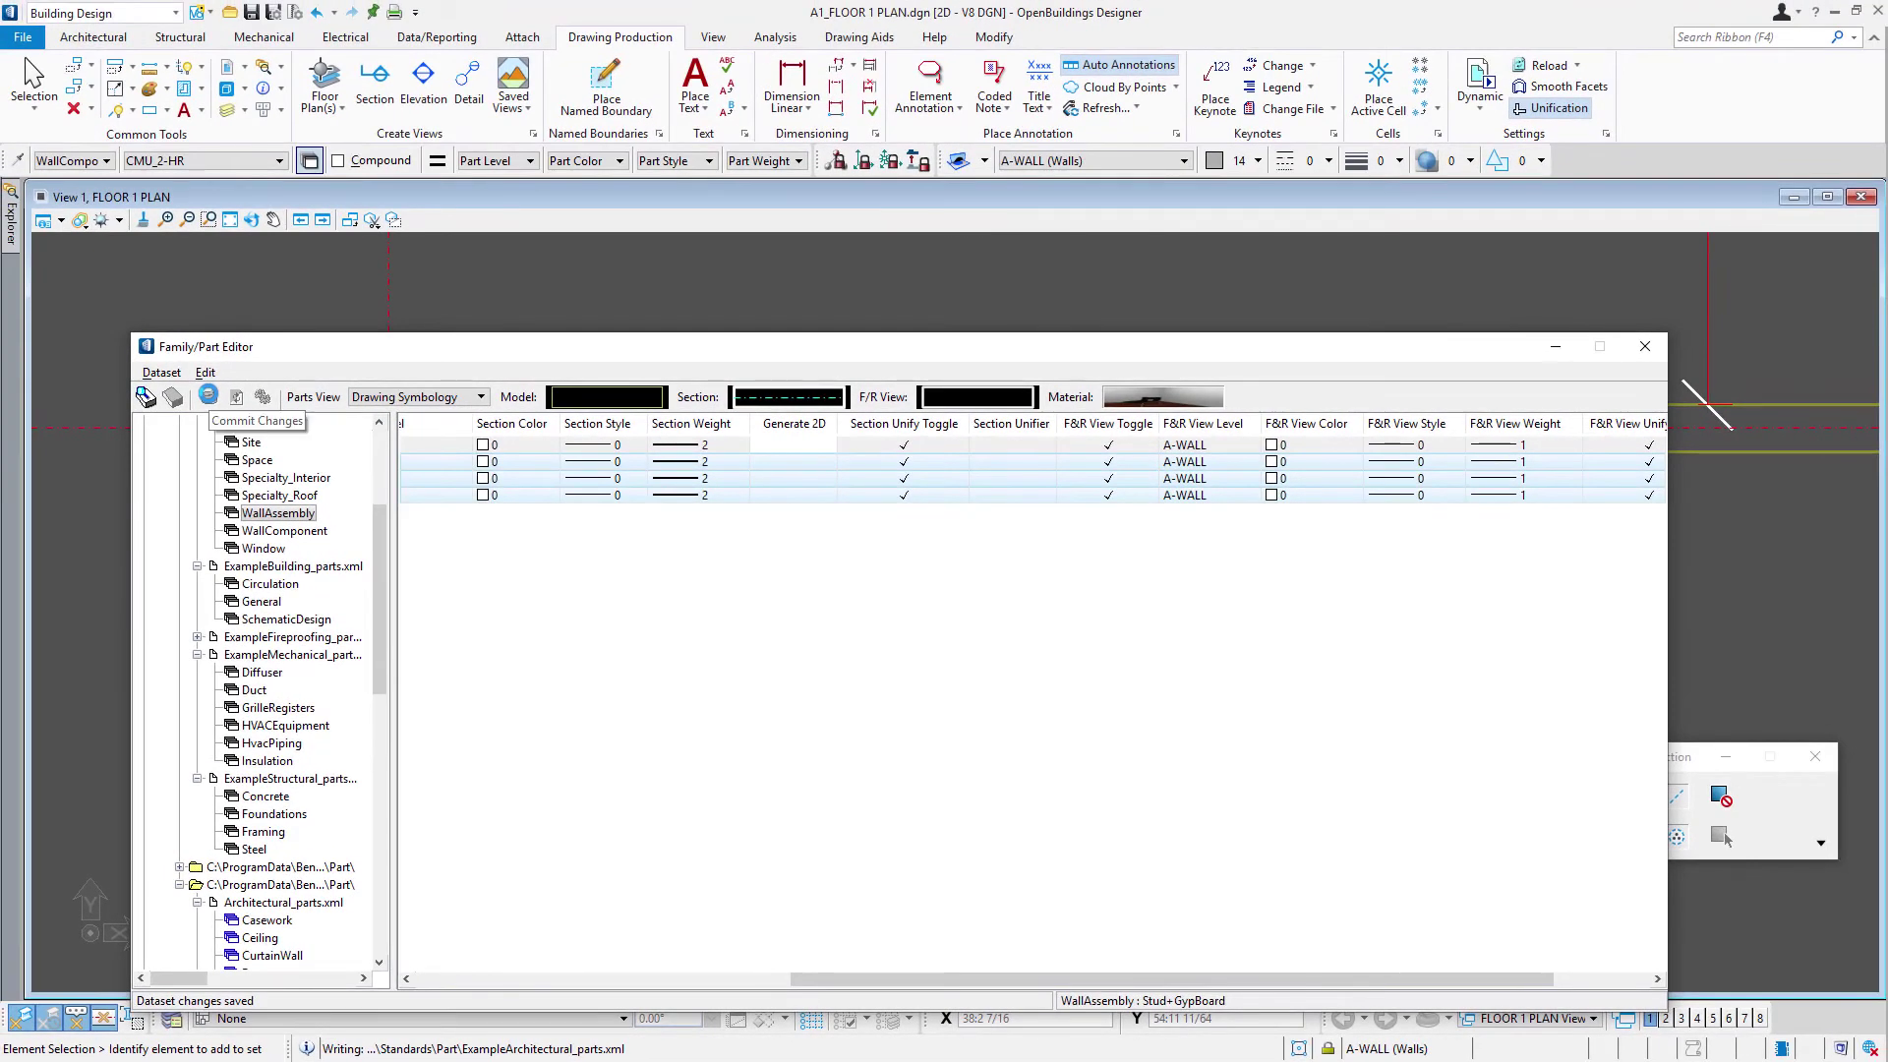
{"action": "left_click", "coordinate": [1645, 346]}
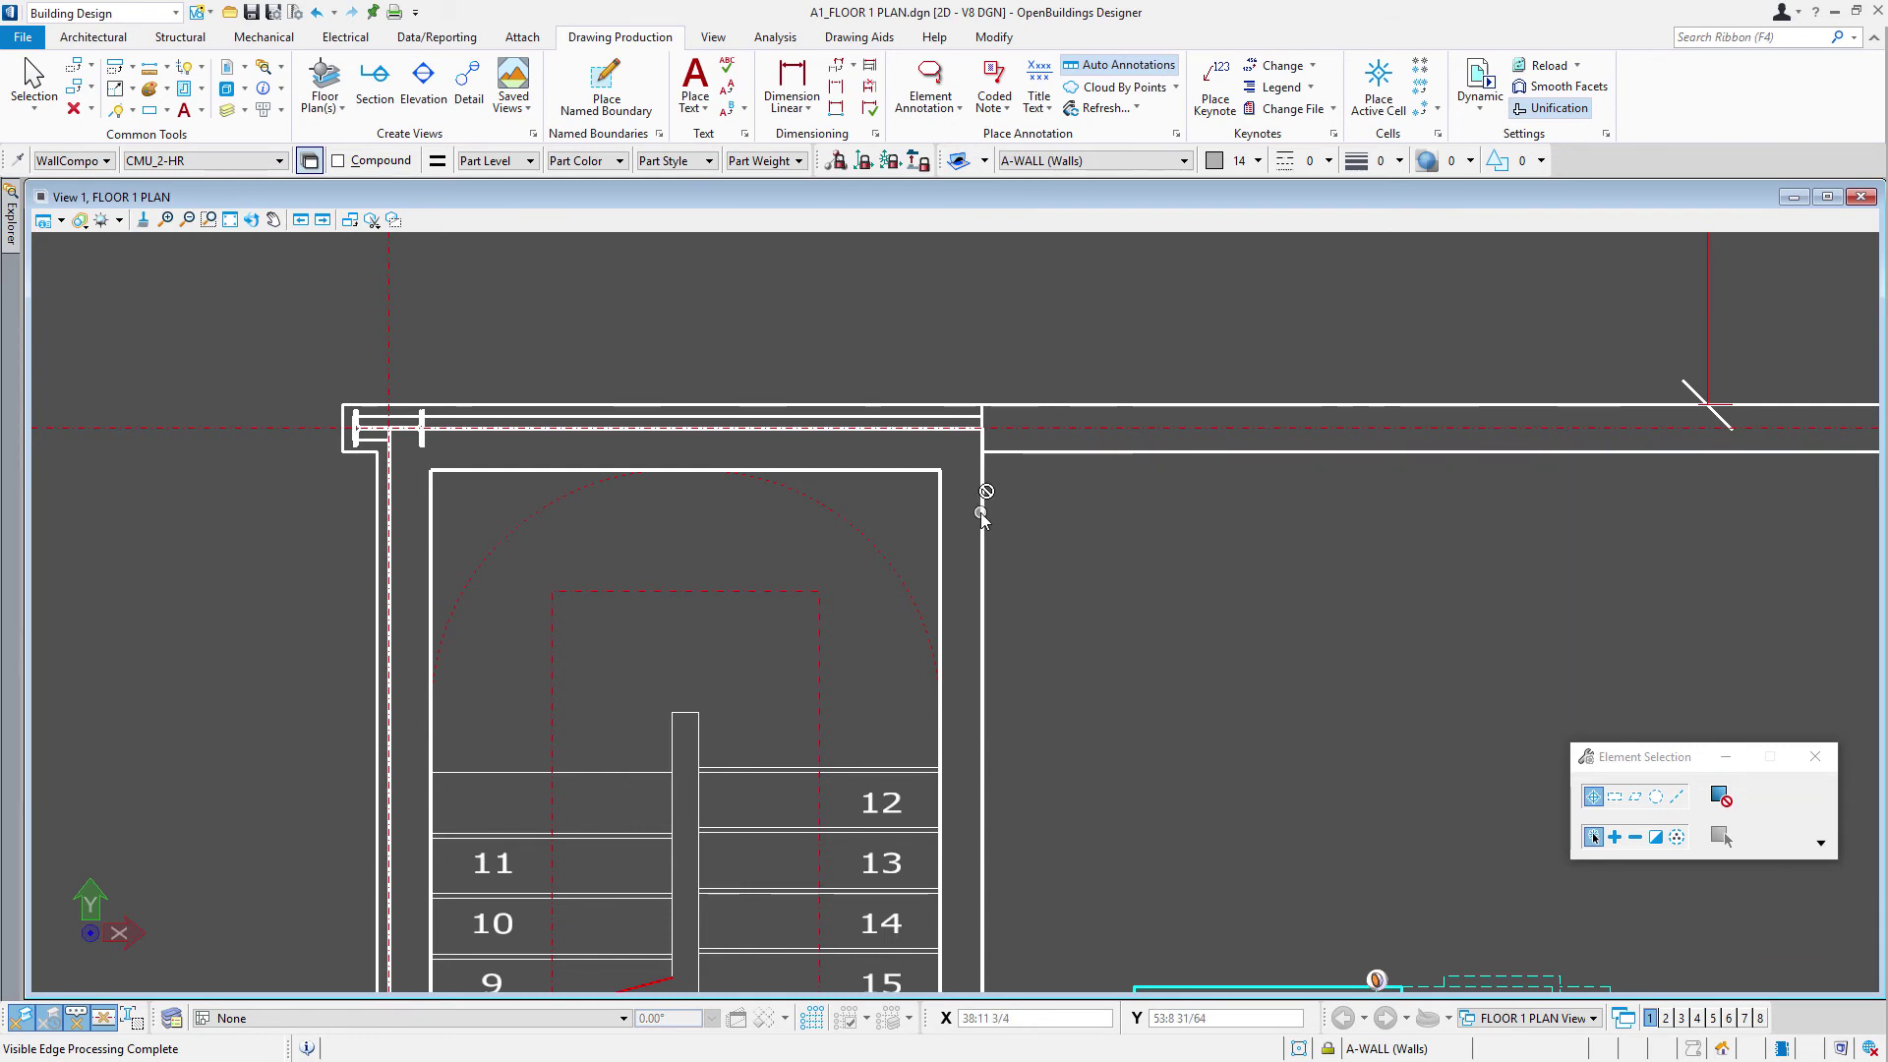
{"action": "scroll", "coordinate": [820, 377], "scroll_direction": "down", "scroll_amount": 2}
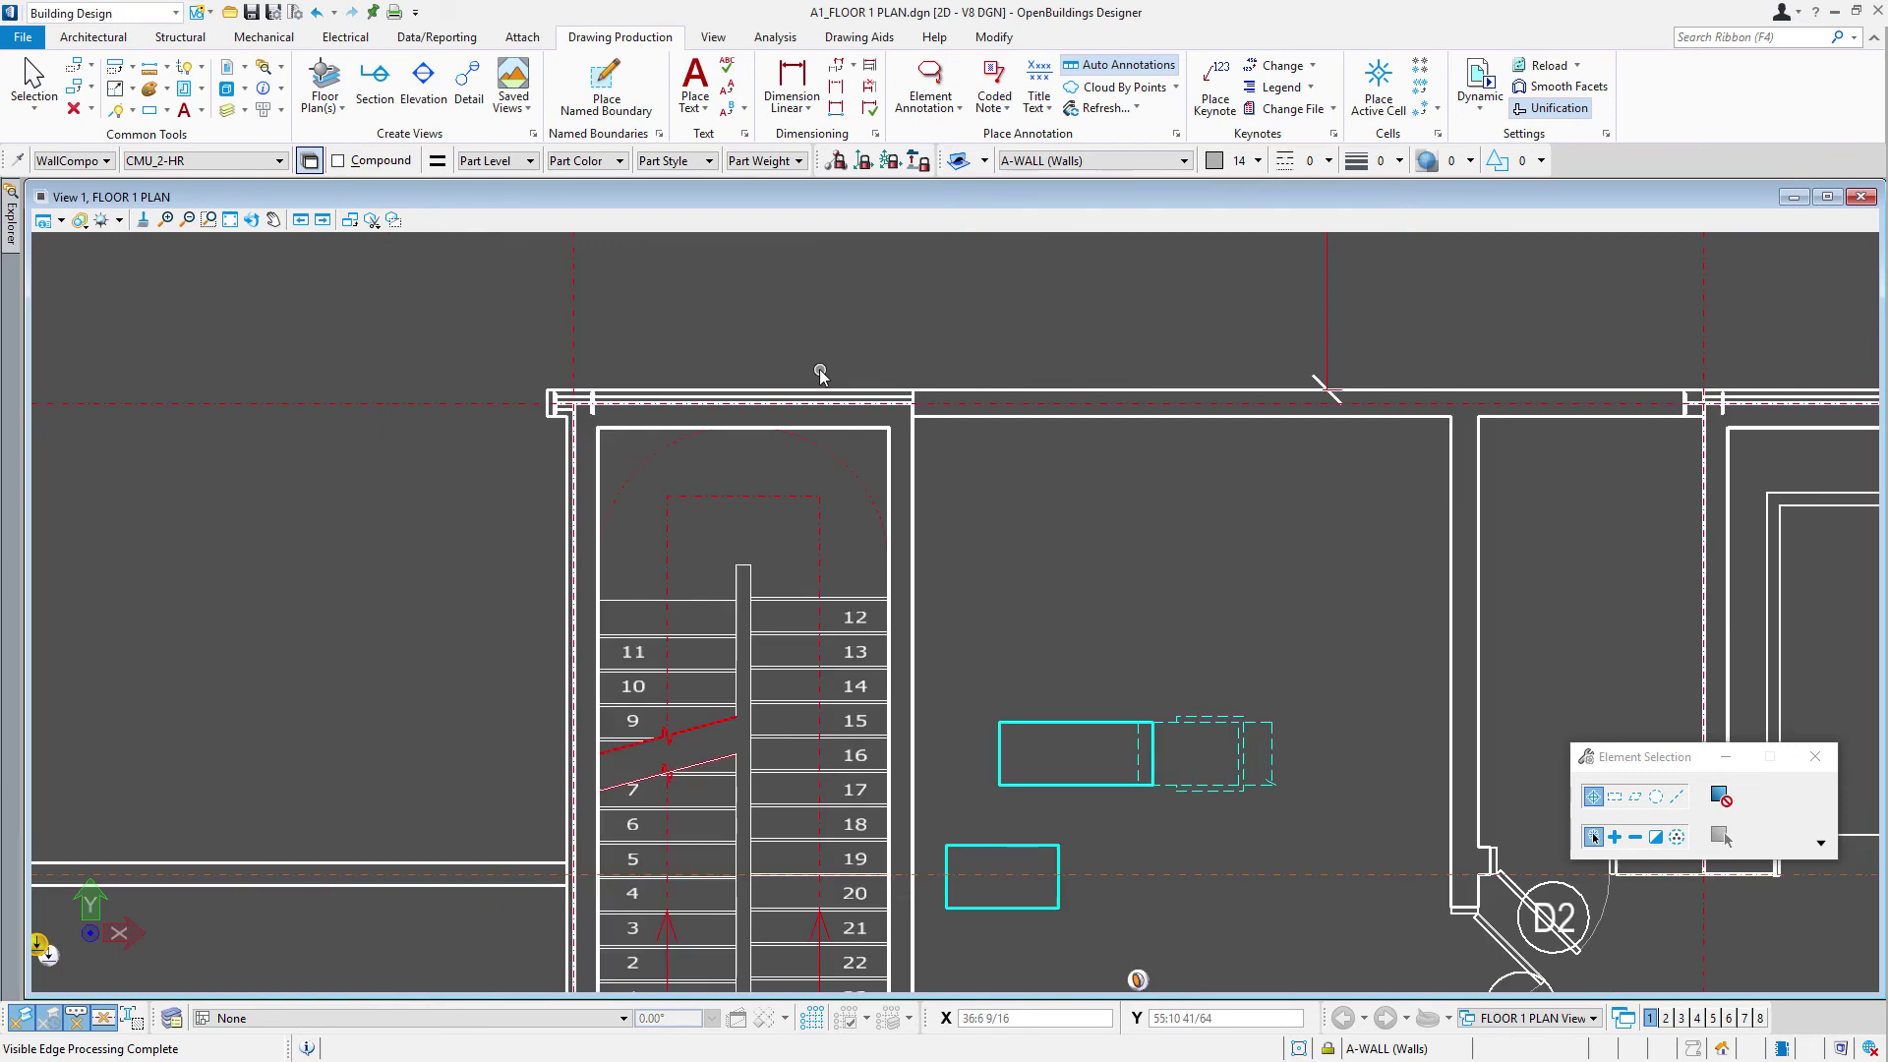
{"action": "scroll", "coordinate": [820, 378], "scroll_direction": "down", "scroll_amount": 2}
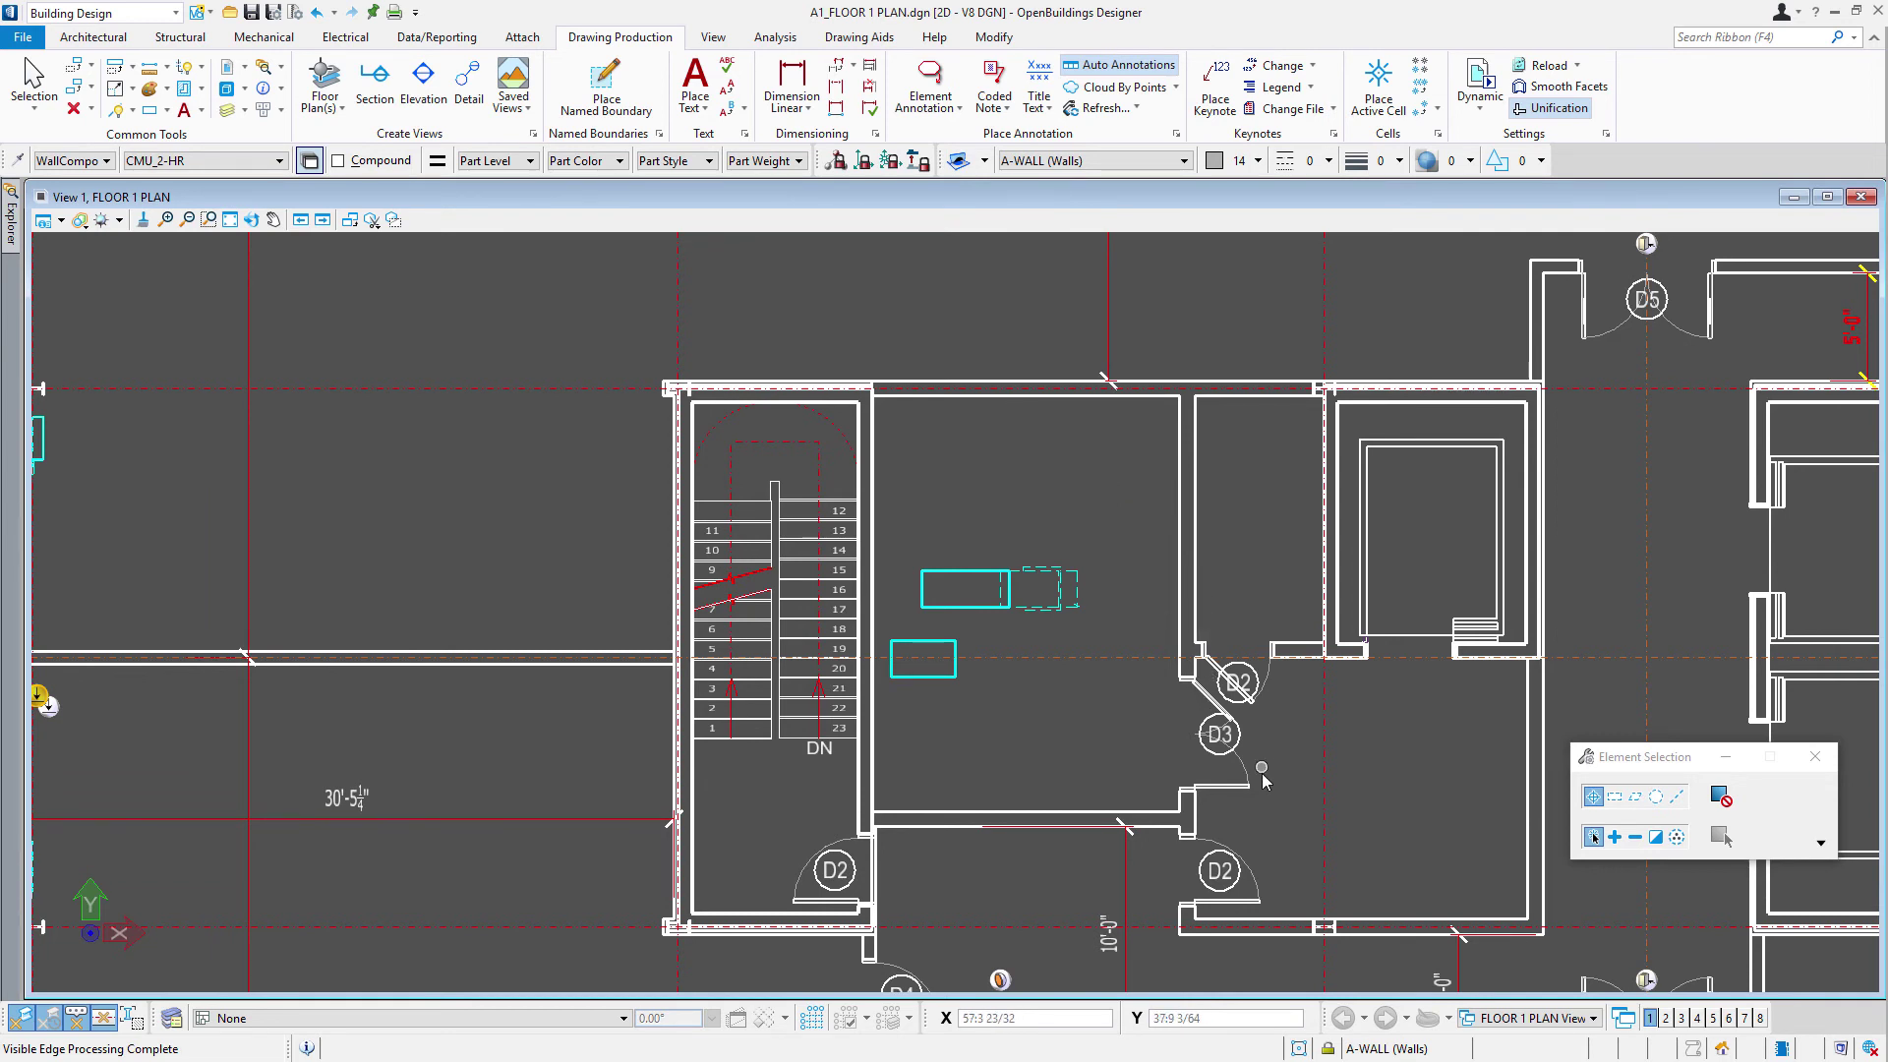
{"action": "scroll", "coordinate": [1264, 790], "scroll_direction": "up", "scroll_amount": 2}
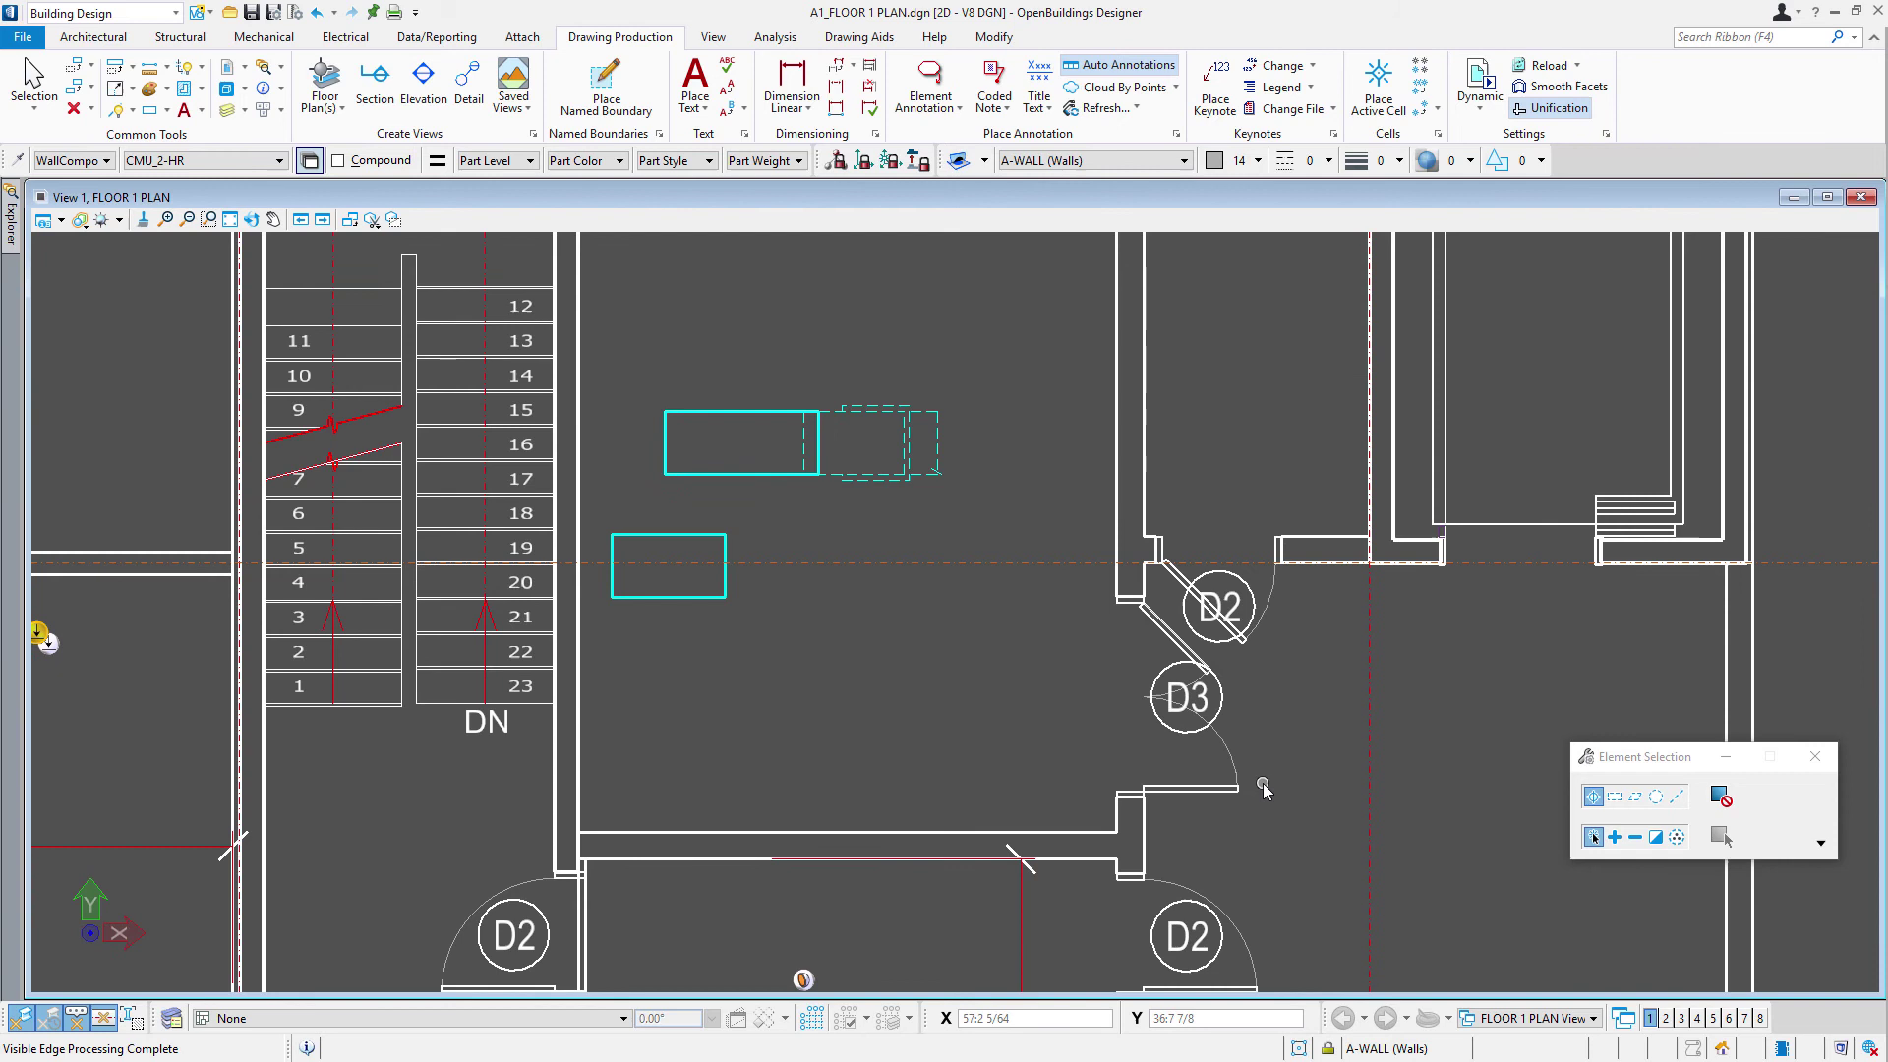